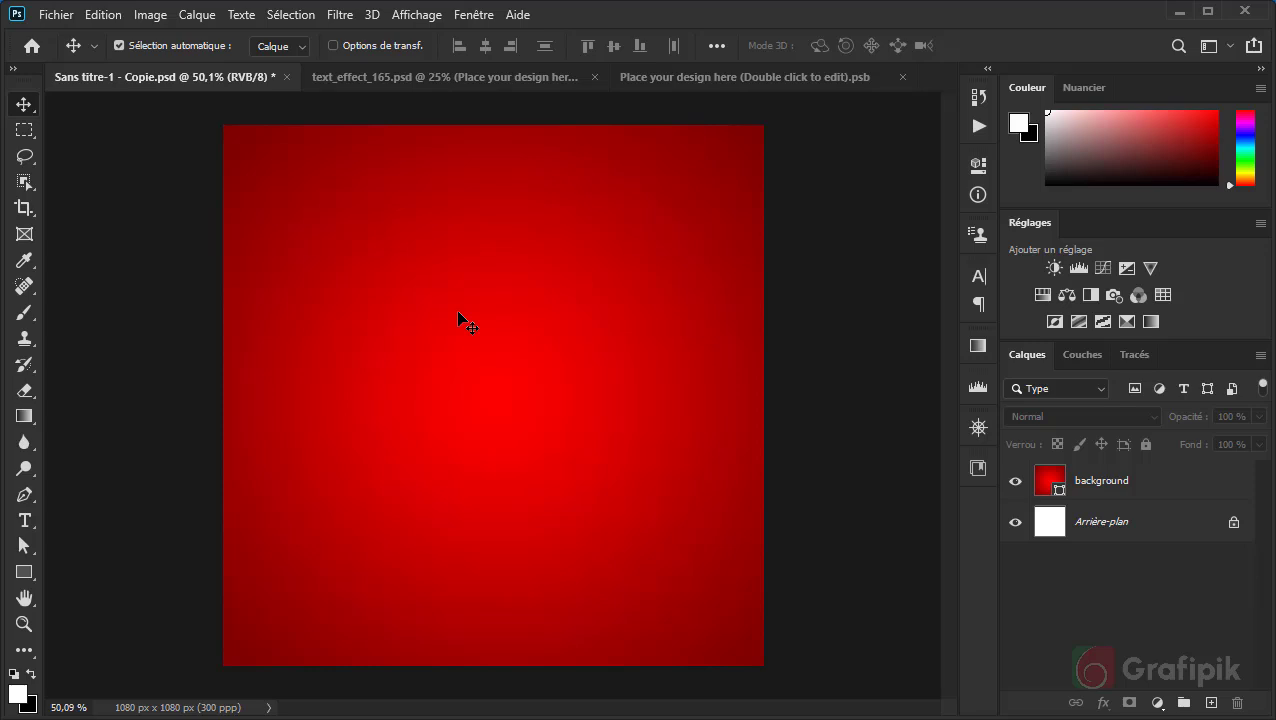
Create a point text layer reading "DELICIEUX" on the red background, slightly above the canvas centre.
left_click(25, 520)
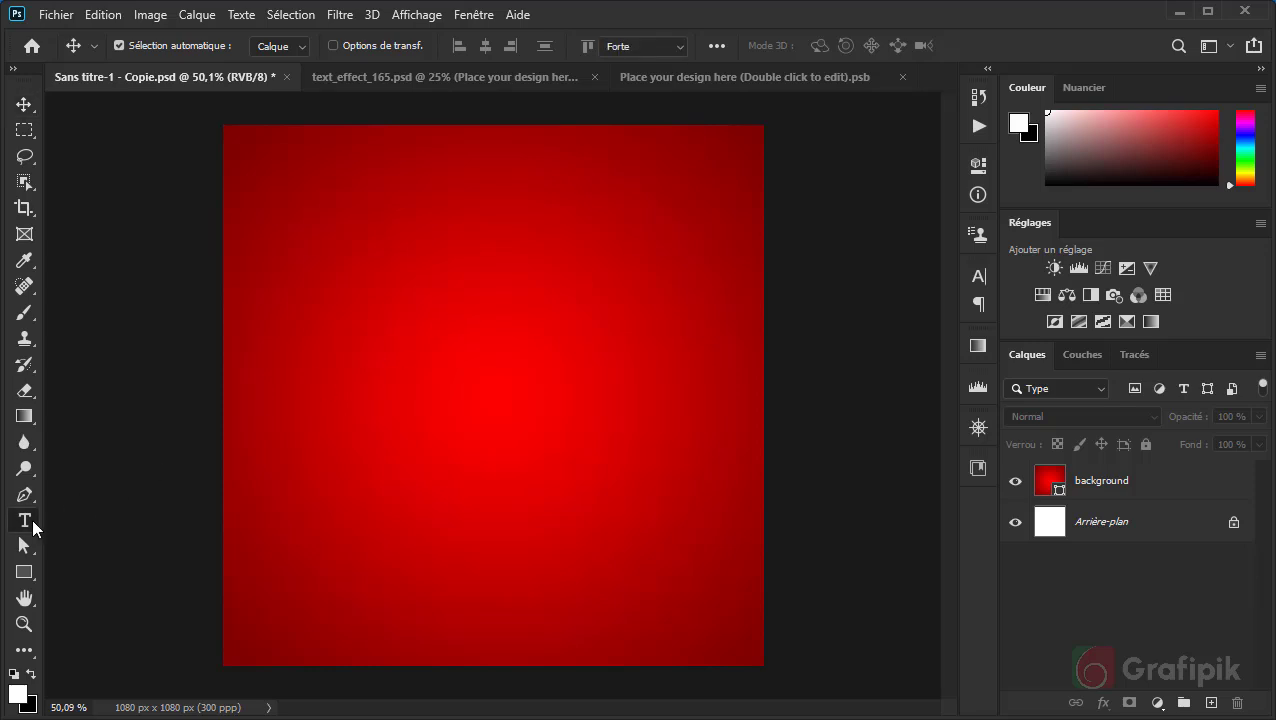
left_click(426, 334)
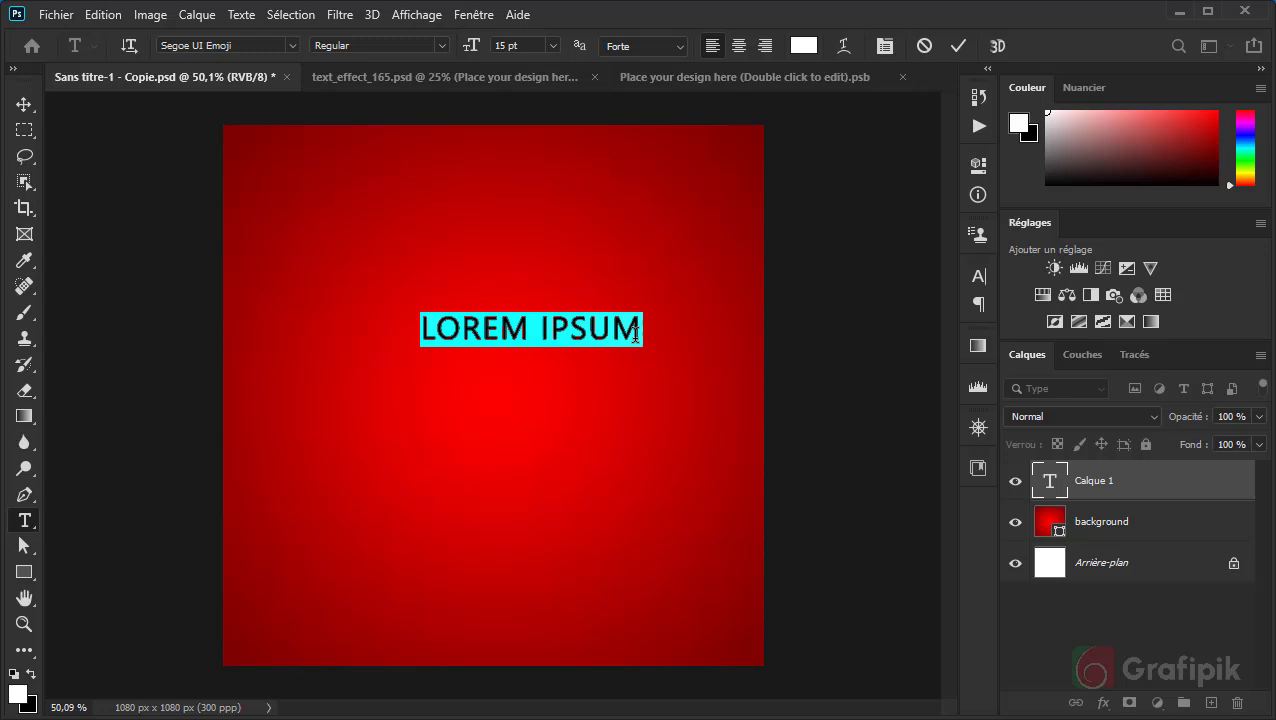
type("DE")
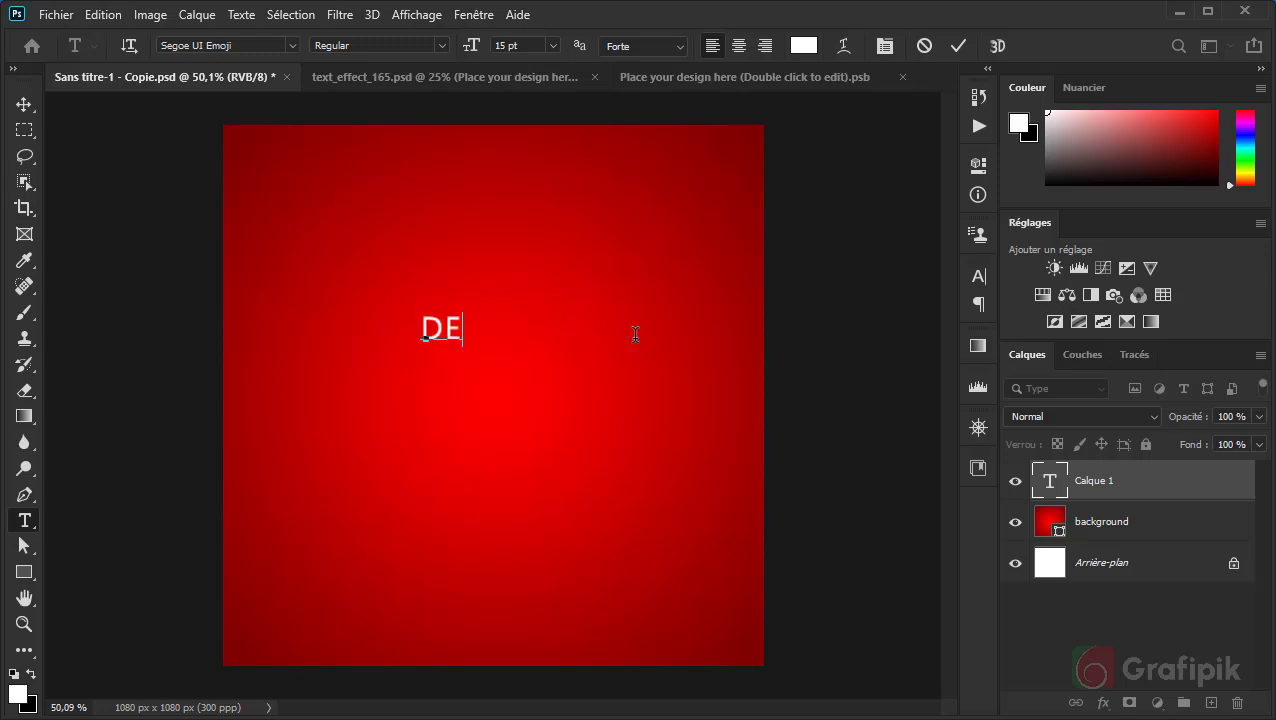
type("LICIEUX")
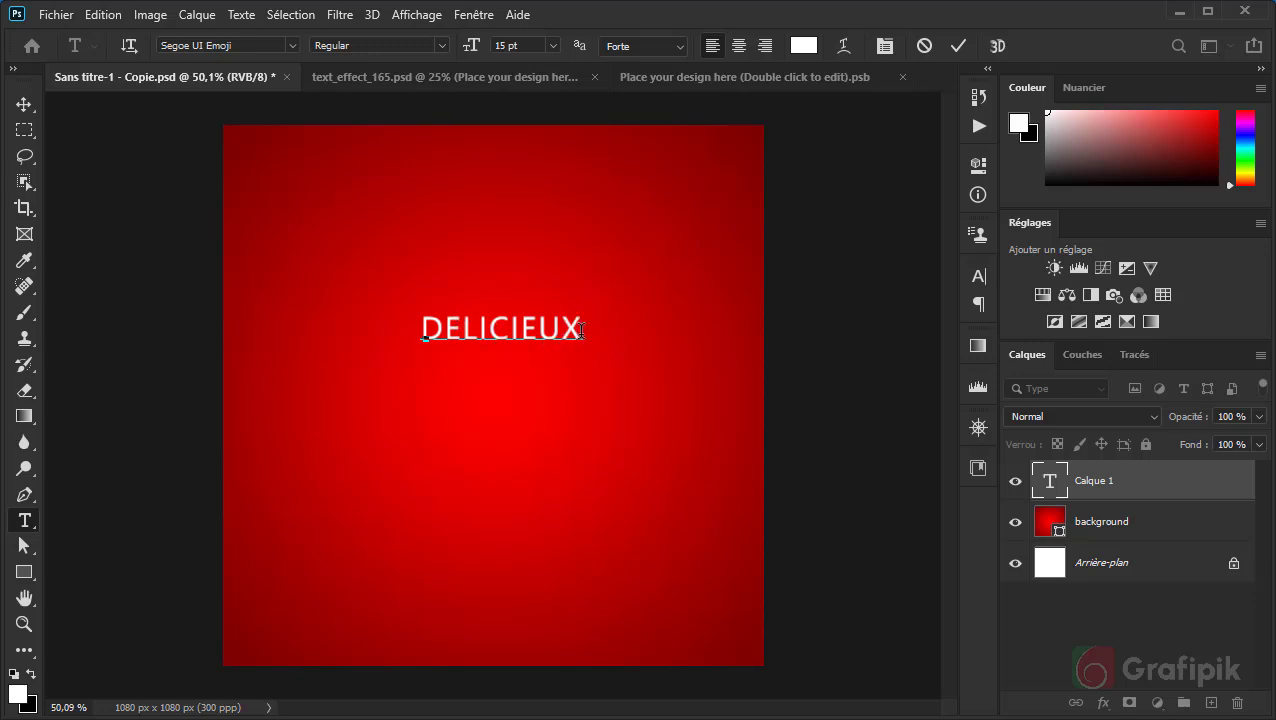
mouse_move(582, 330)
left_mouse_down()
mouse_move(455, 330)
mouse_move(566, 331)
left_mouse_up()
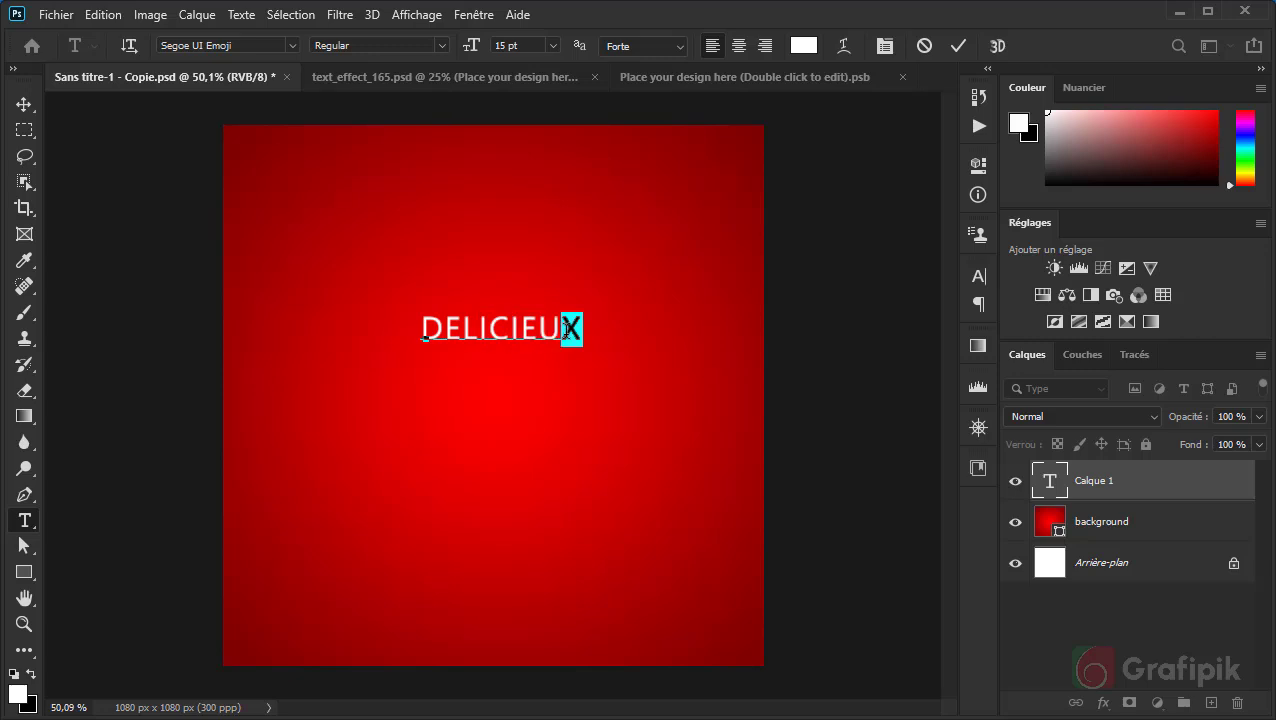
Set the font of the whole DELICIEUX text to DCC - Ash.
double_click(1053, 484)
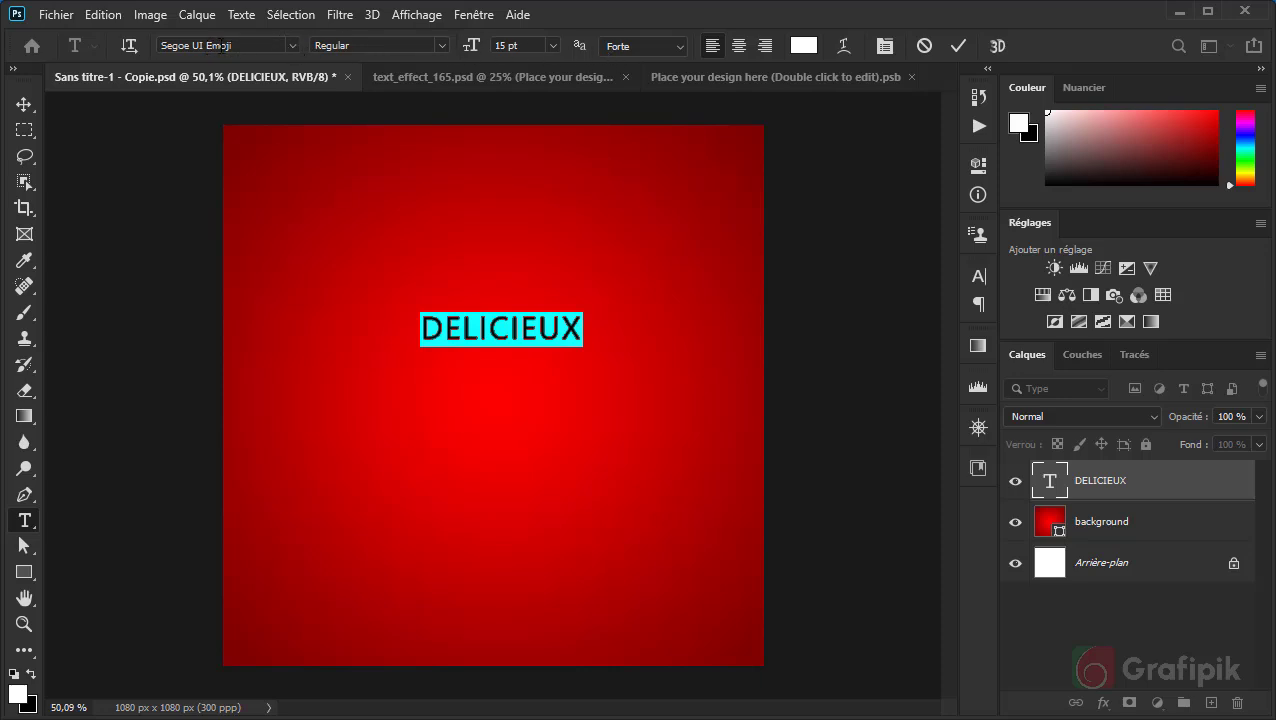
left_click(291, 45)
left_click(289, 44)
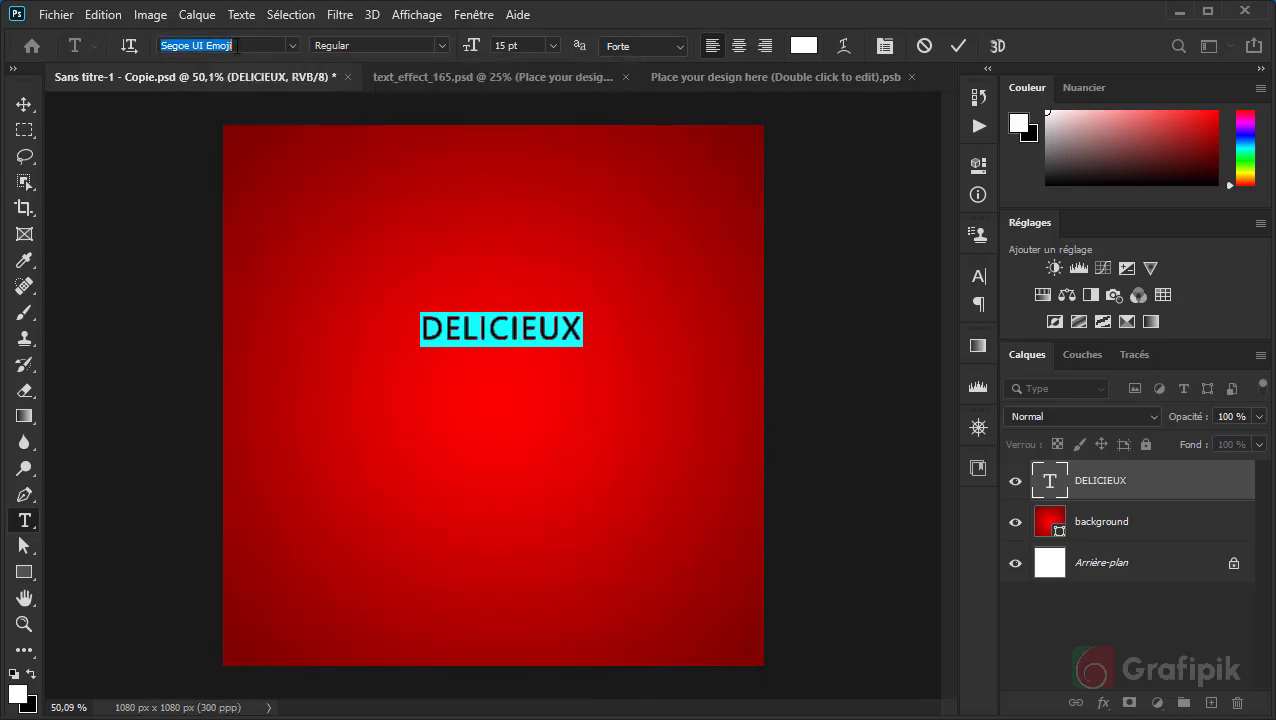
key("Down")
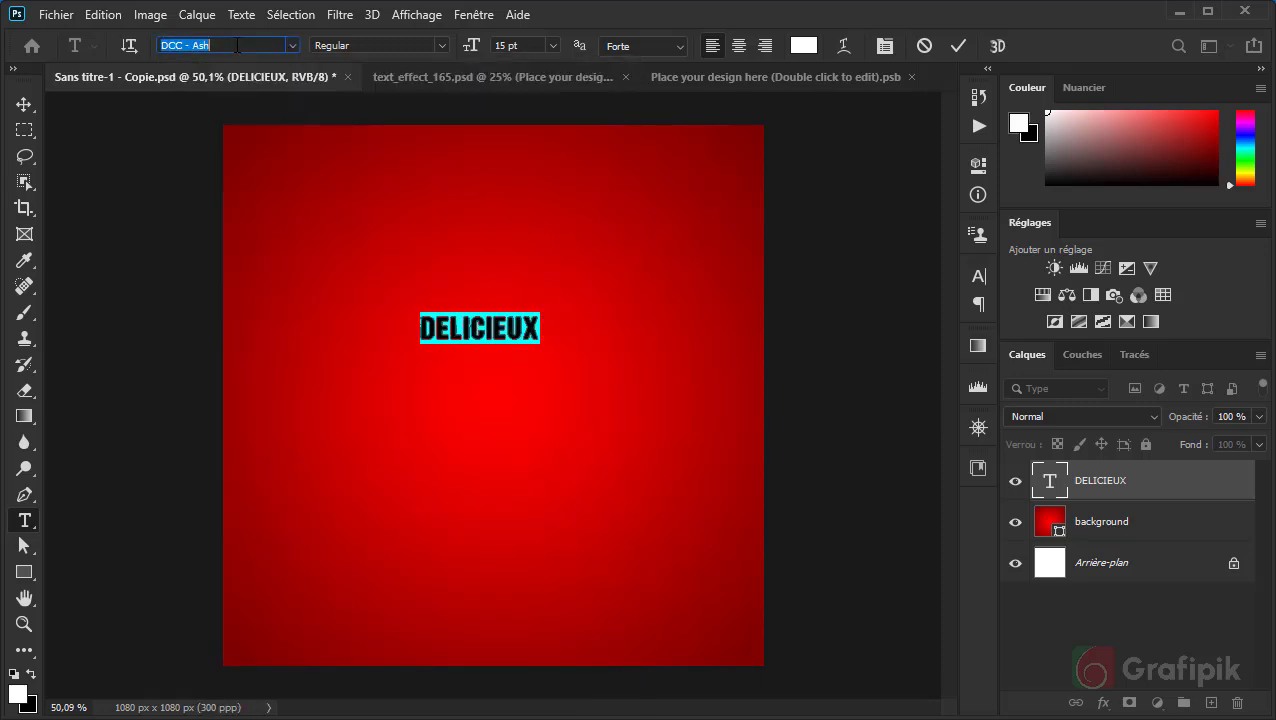
key("Down")
key("Up")
key("Down")
key("Up")
Try light and vivid green shades as the DELICIEUX text colour, and return it to white.
left_click(804, 45)
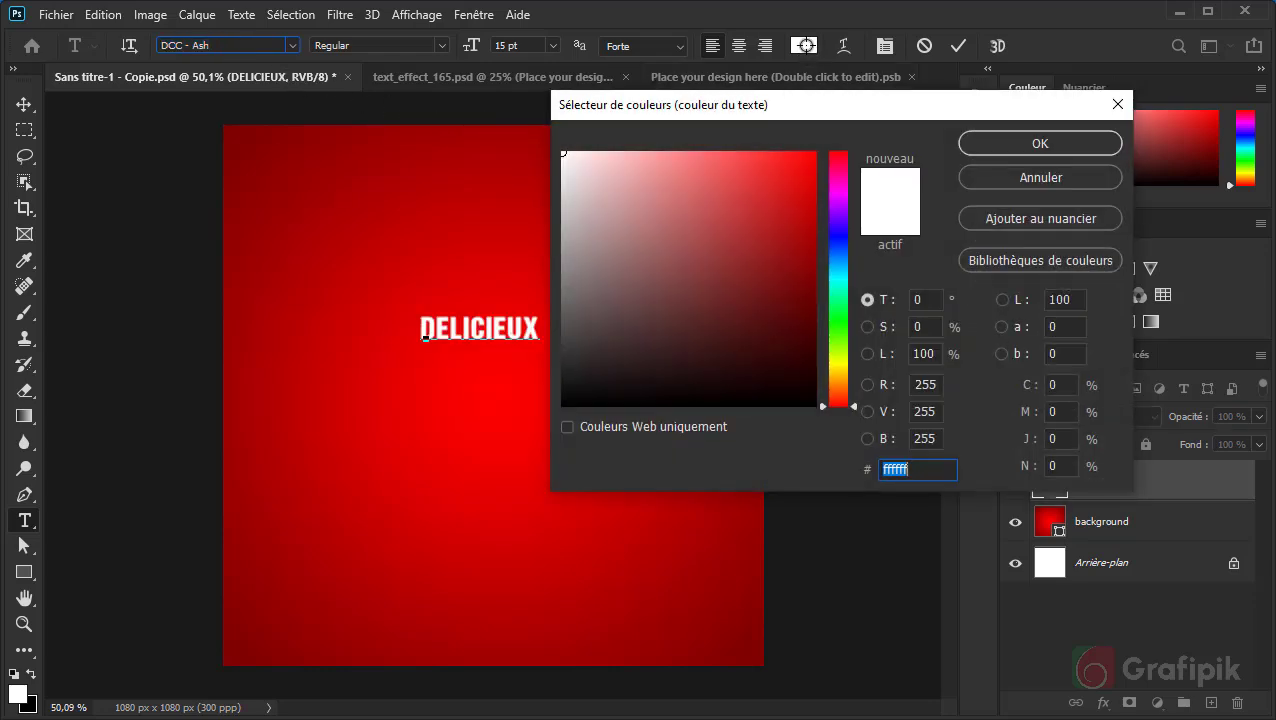
left_click_drag(795, 106, 775, 118)
left_click_drag(817, 200, 768, 184)
left_click(753, 323)
left_click(590, 188)
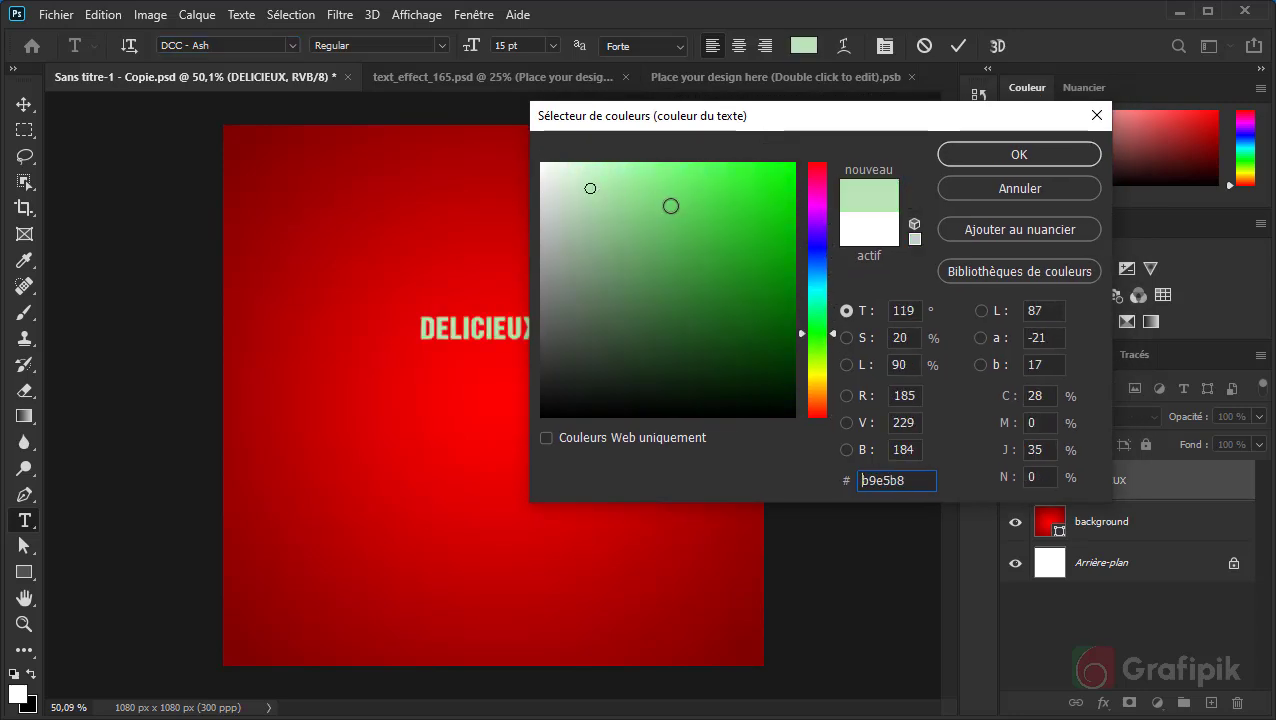
left_click(757, 216)
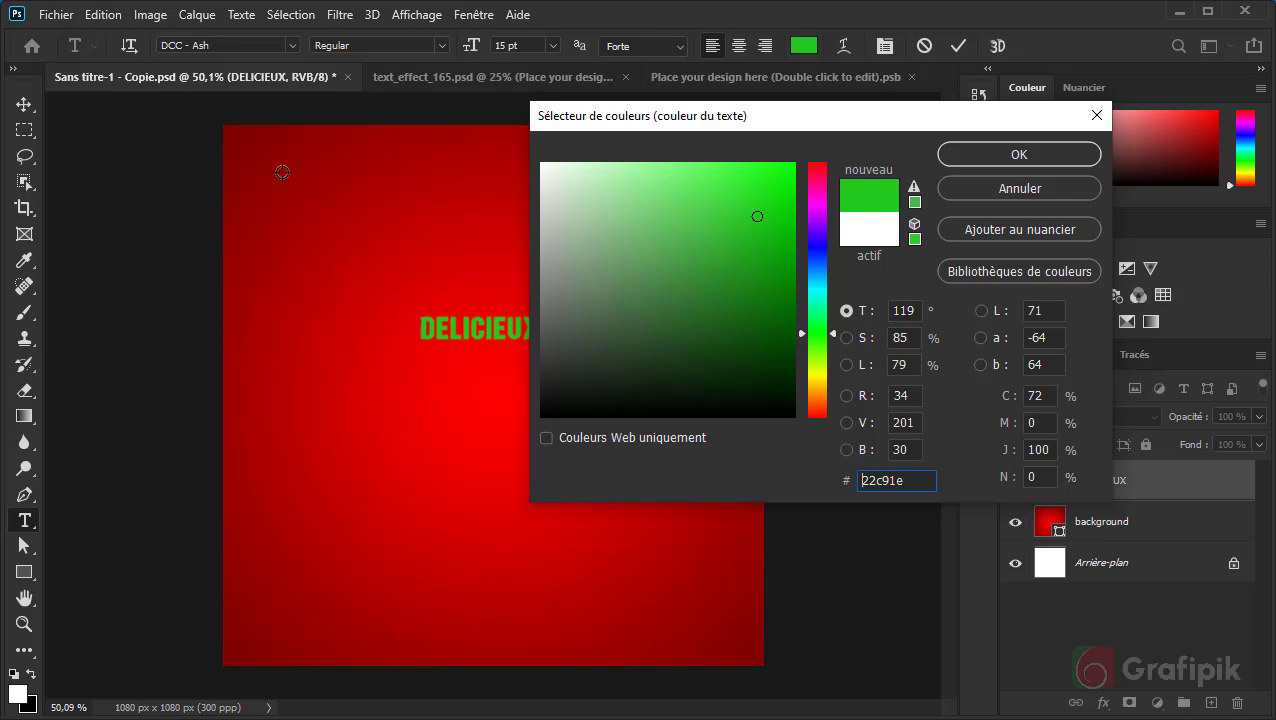
left_click_drag(256, 175, 541, 162)
left_click(1019, 154)
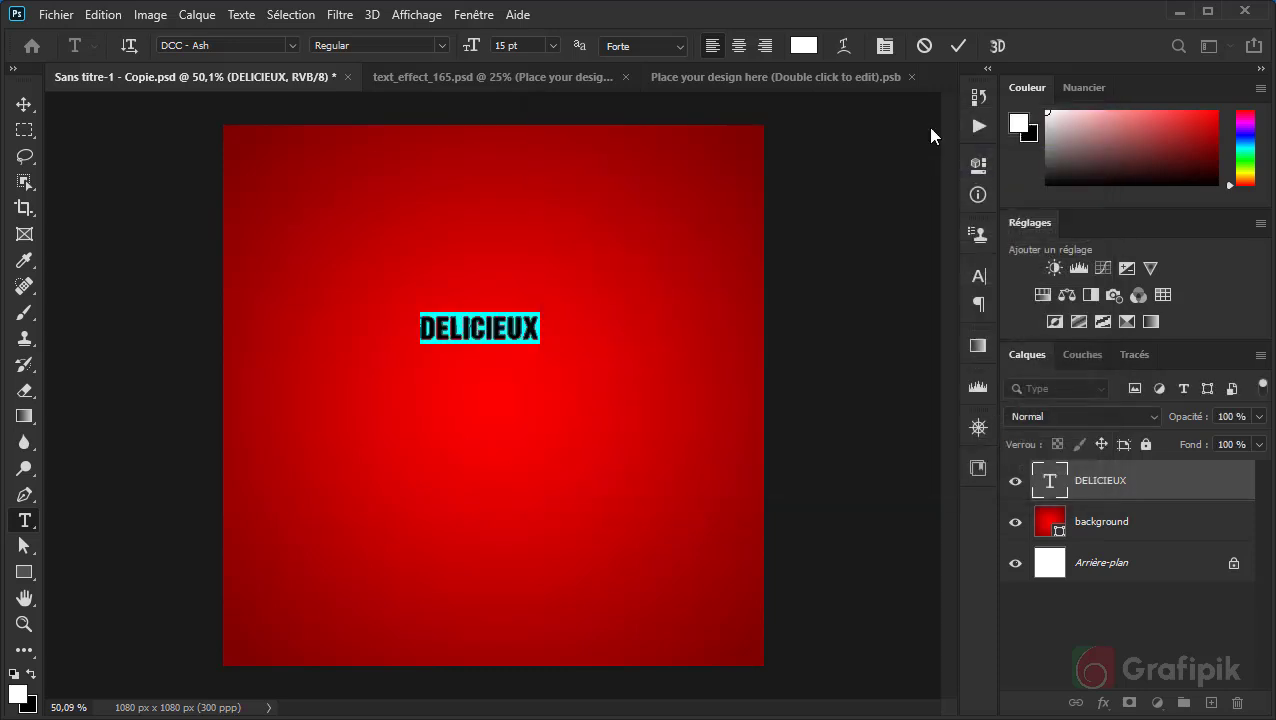
Examine the alignment, character and paragraph options for the DELICIEUX text, keeping it left-aligned.
left_click(741, 45)
left_click(712, 46)
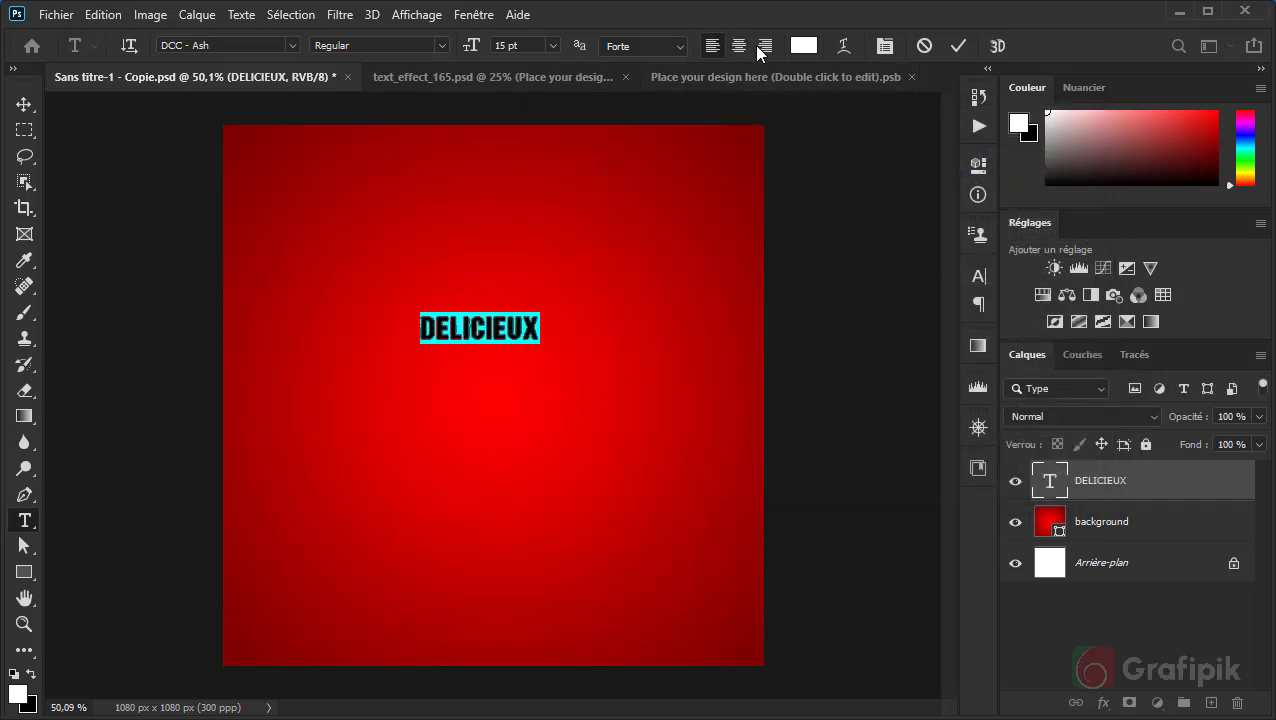
left_click(884, 45)
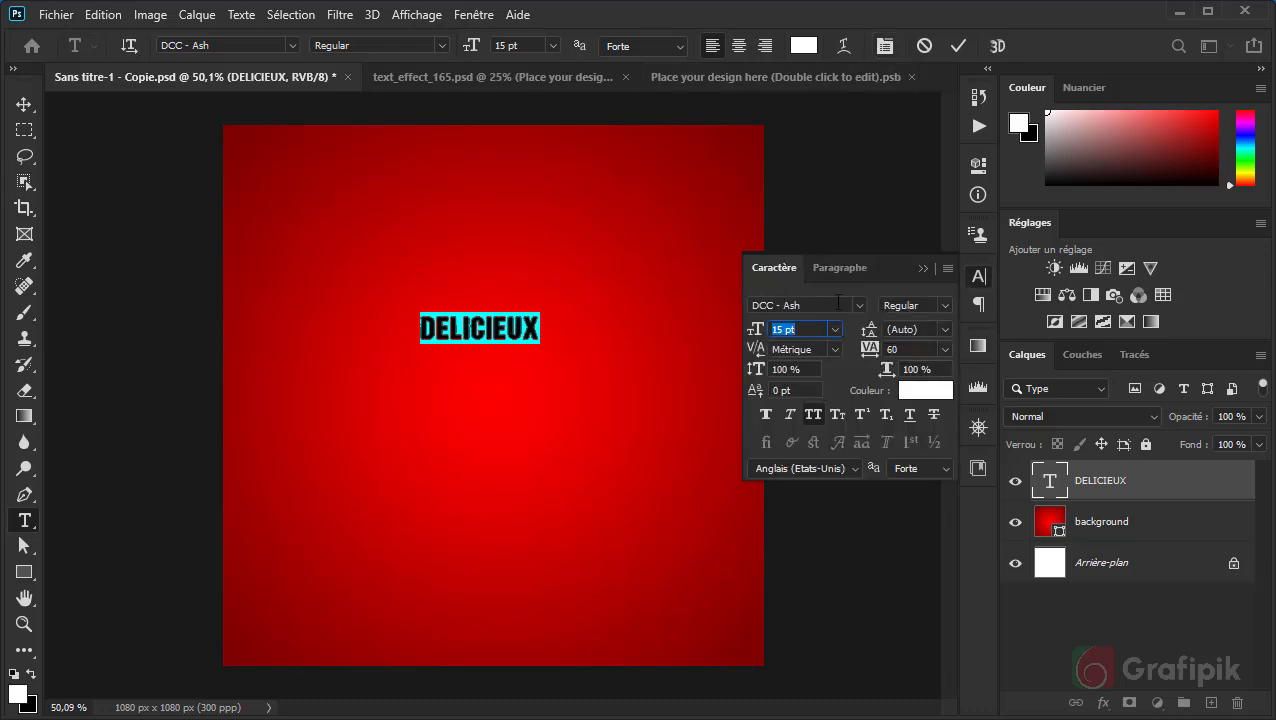
left_click(841, 267)
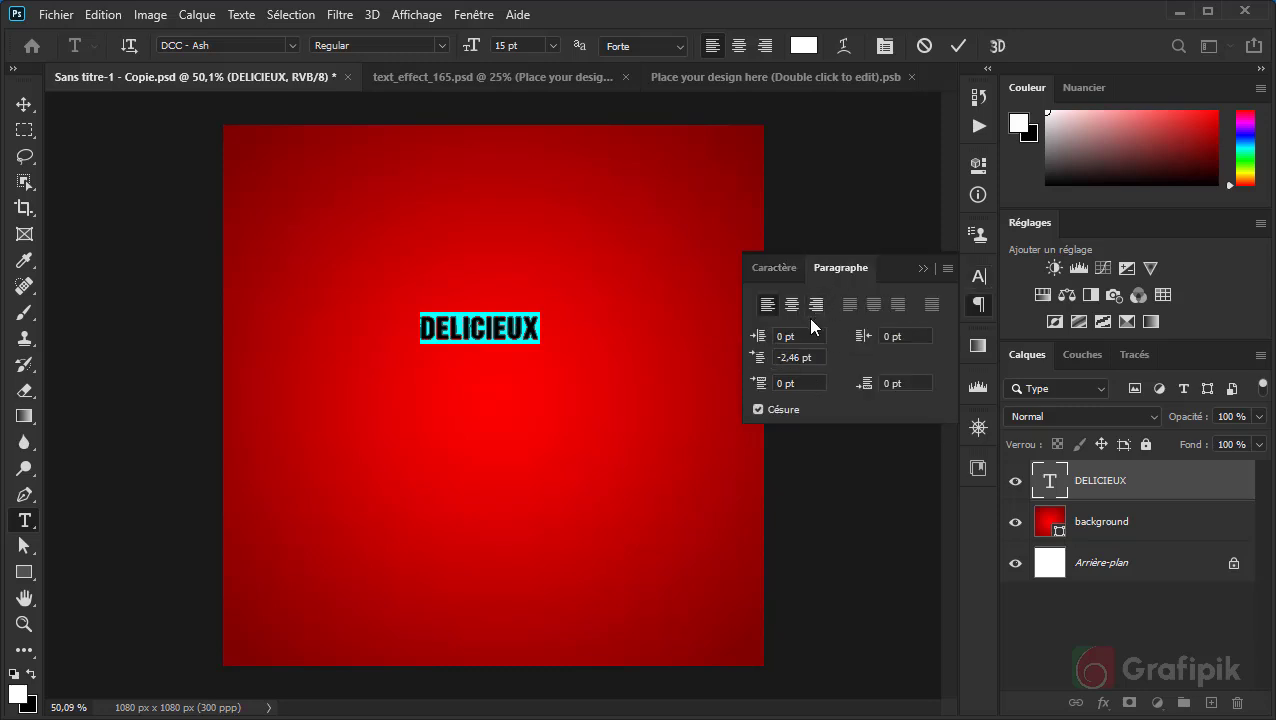
Show the transform controls for the DELICIEUX text and enlarge it proportionally to about 150%.
left_click(23, 105)
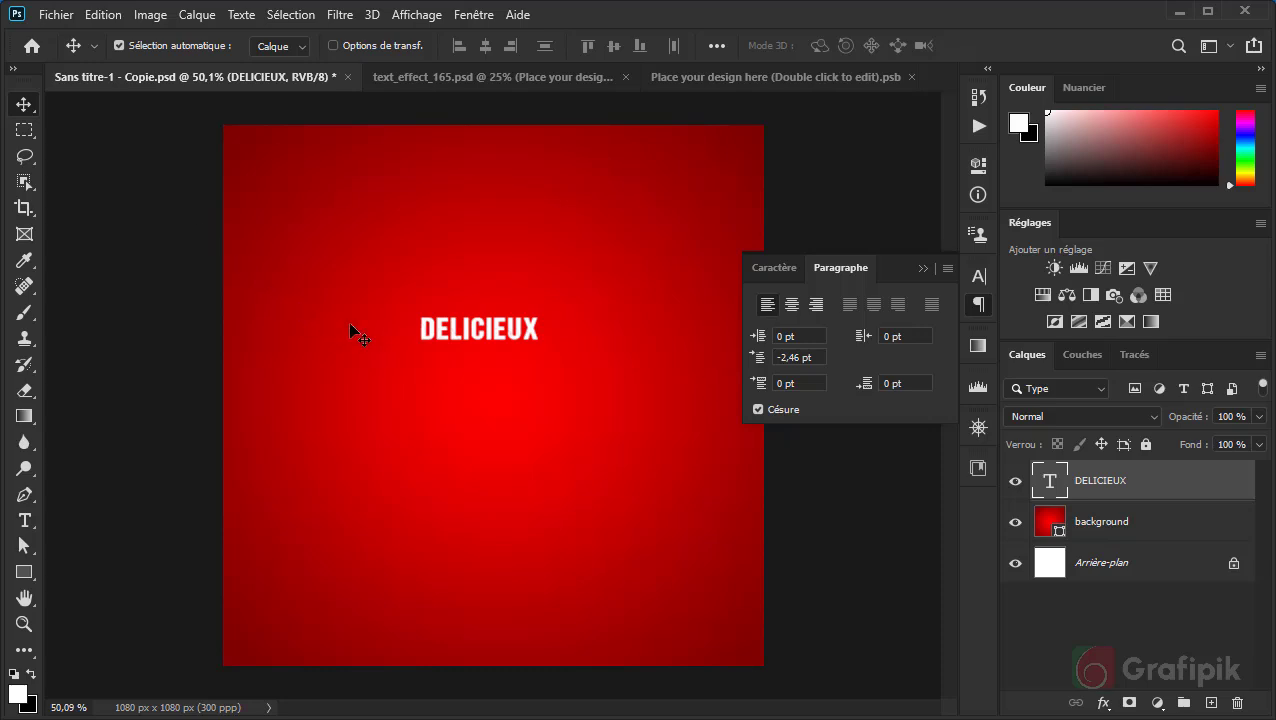
left_click(334, 45)
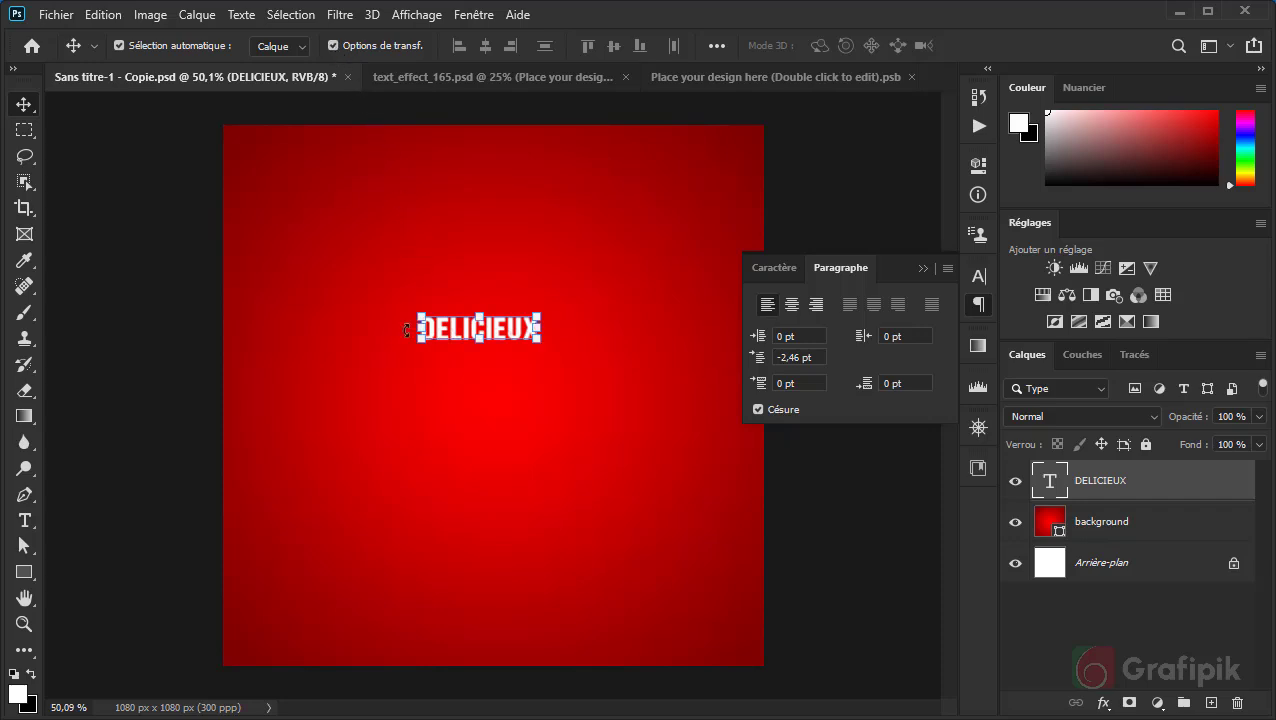
scroll(520, 340, "up", 1)
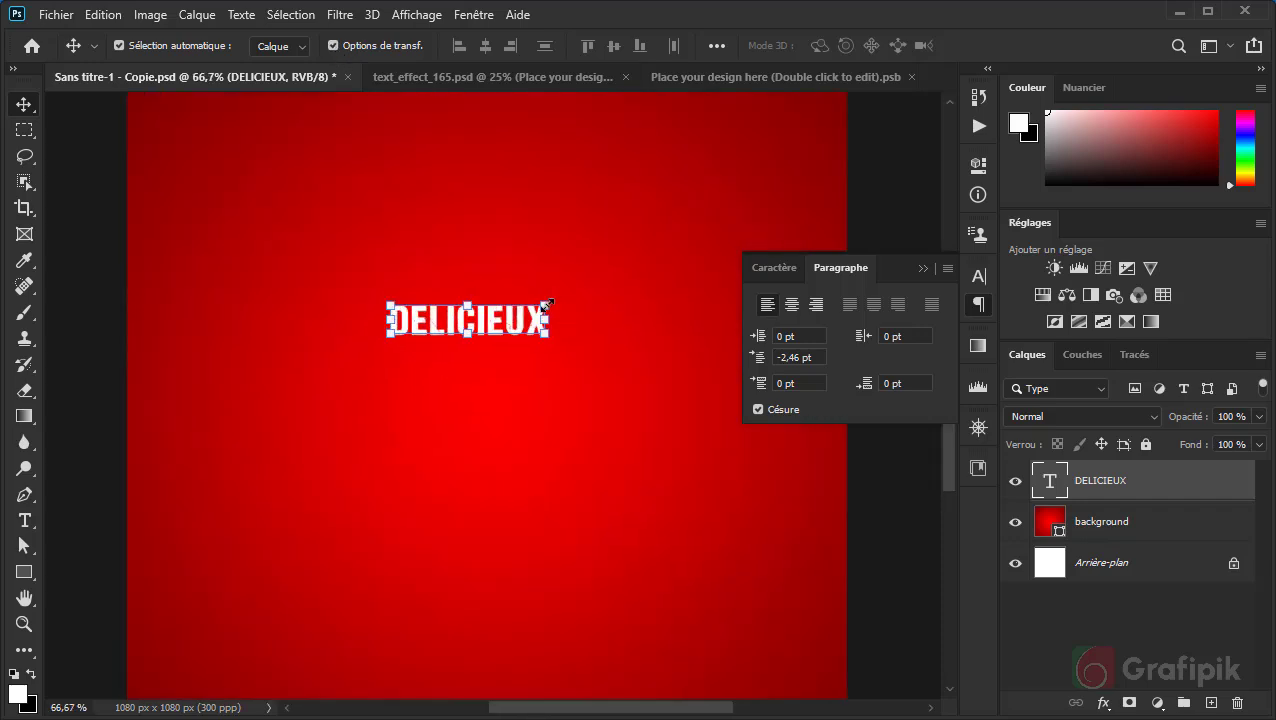
left_click_drag(551, 299, 601, 285)
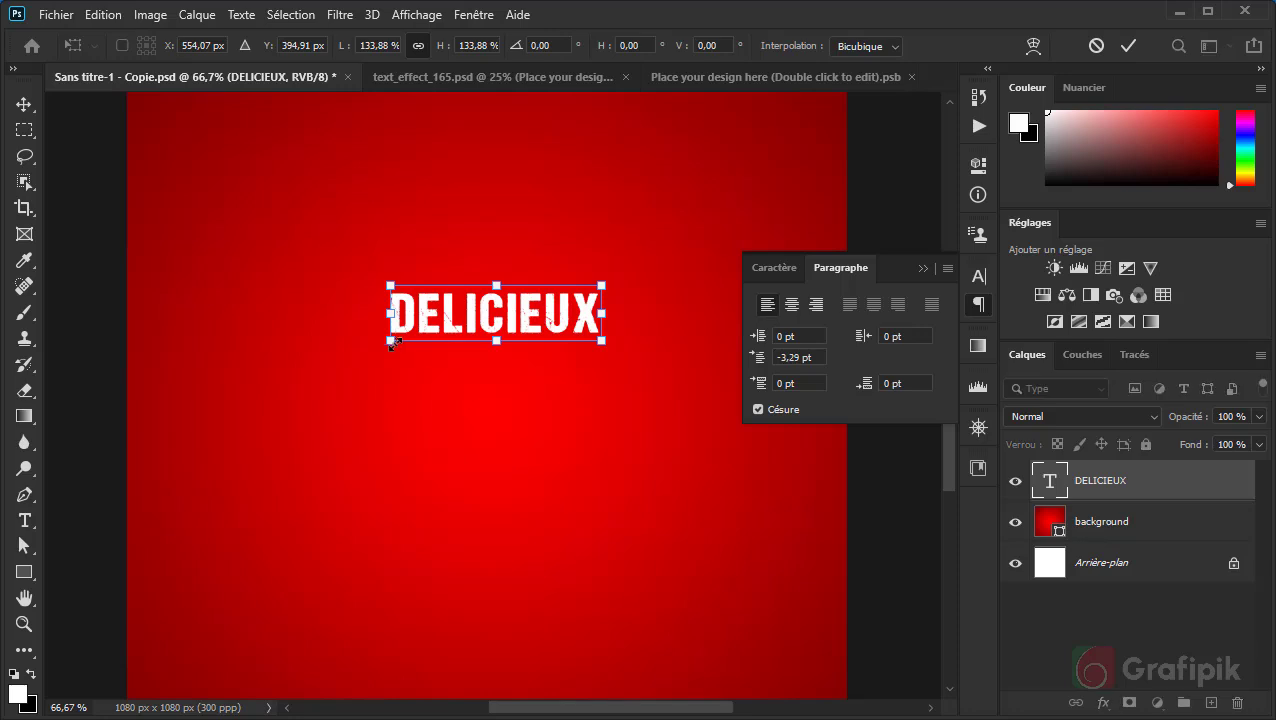
left_click_drag(386, 342, 368, 356)
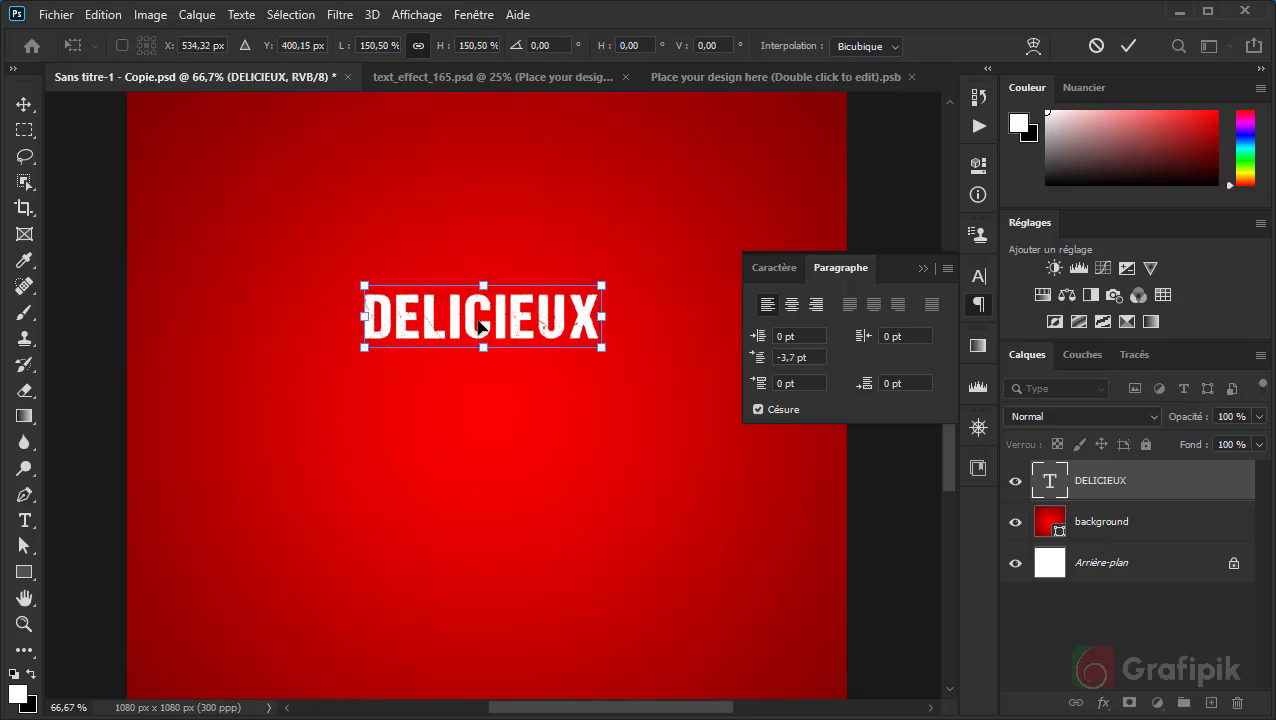
Enlarge the DELICIEUX text by free transform to about 222%, centre it horizontally above mid-canvas, and collapse the paragraph settings.
left_click(106, 14)
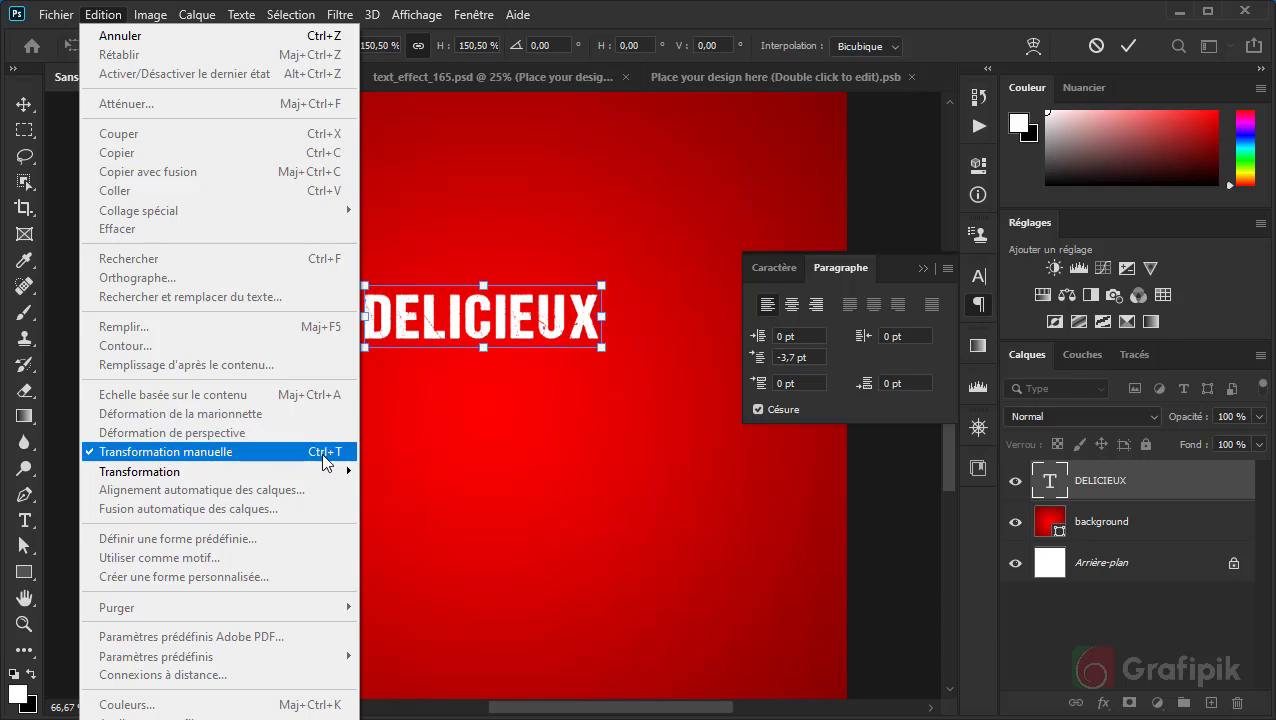
left_click(333, 457)
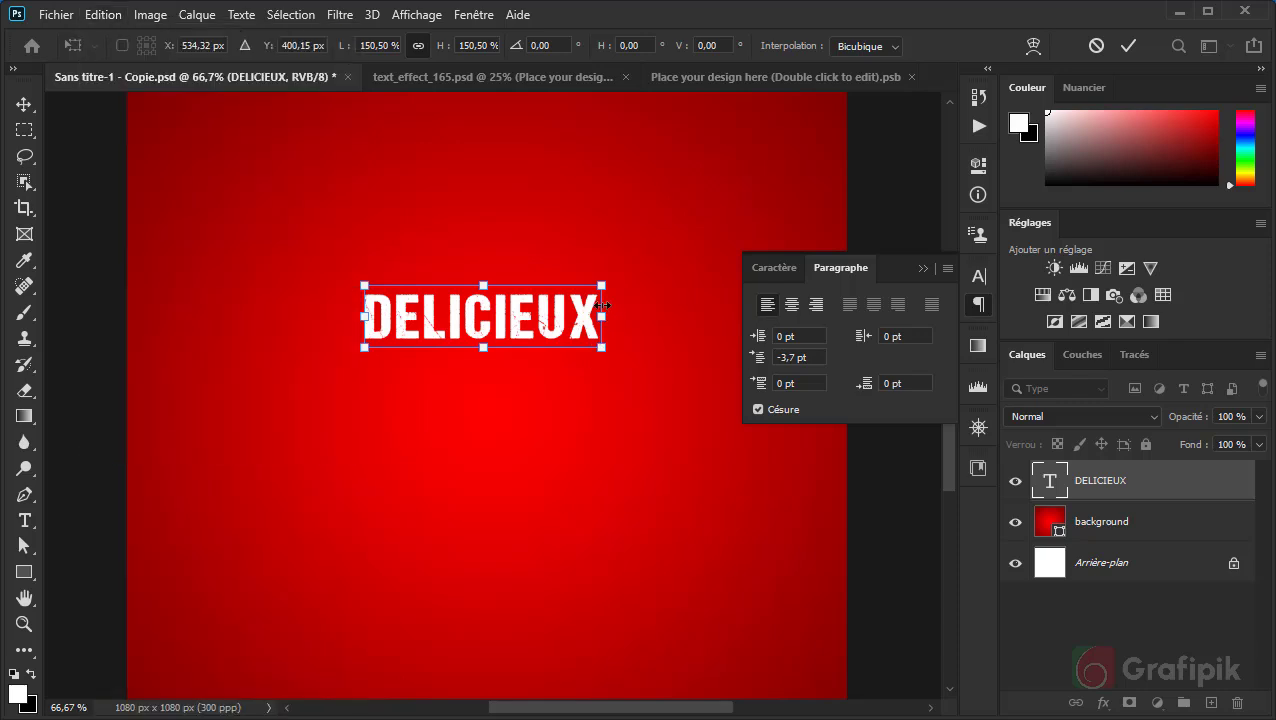
left_click_drag(601, 285, 685, 260)
scroll(526, 297, "down", 2)
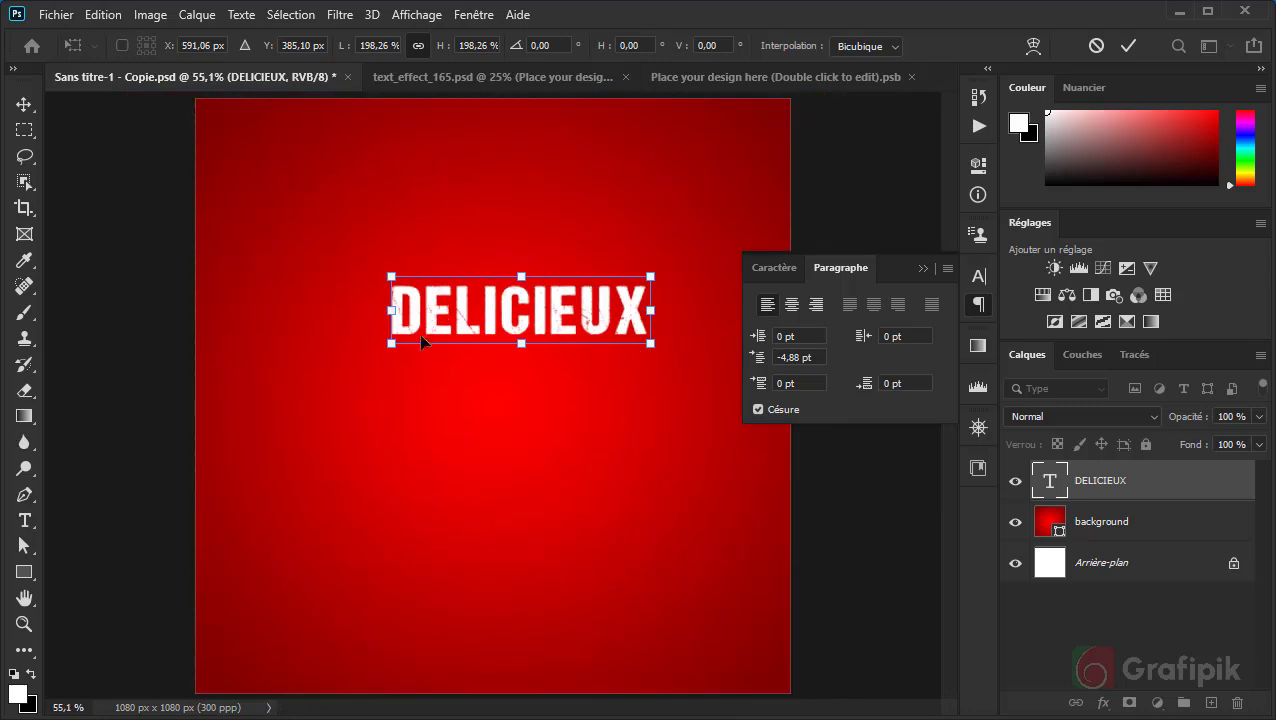
left_click_drag(390, 346, 361, 356)
mouse_move(347, 268)
left_mouse_down()
mouse_move(368, 240)
mouse_move(351, 265)
left_mouse_up()
mouse_move(501, 325)
left_mouse_down()
mouse_move(491, 362)
mouse_move(492, 345)
left_mouse_up()
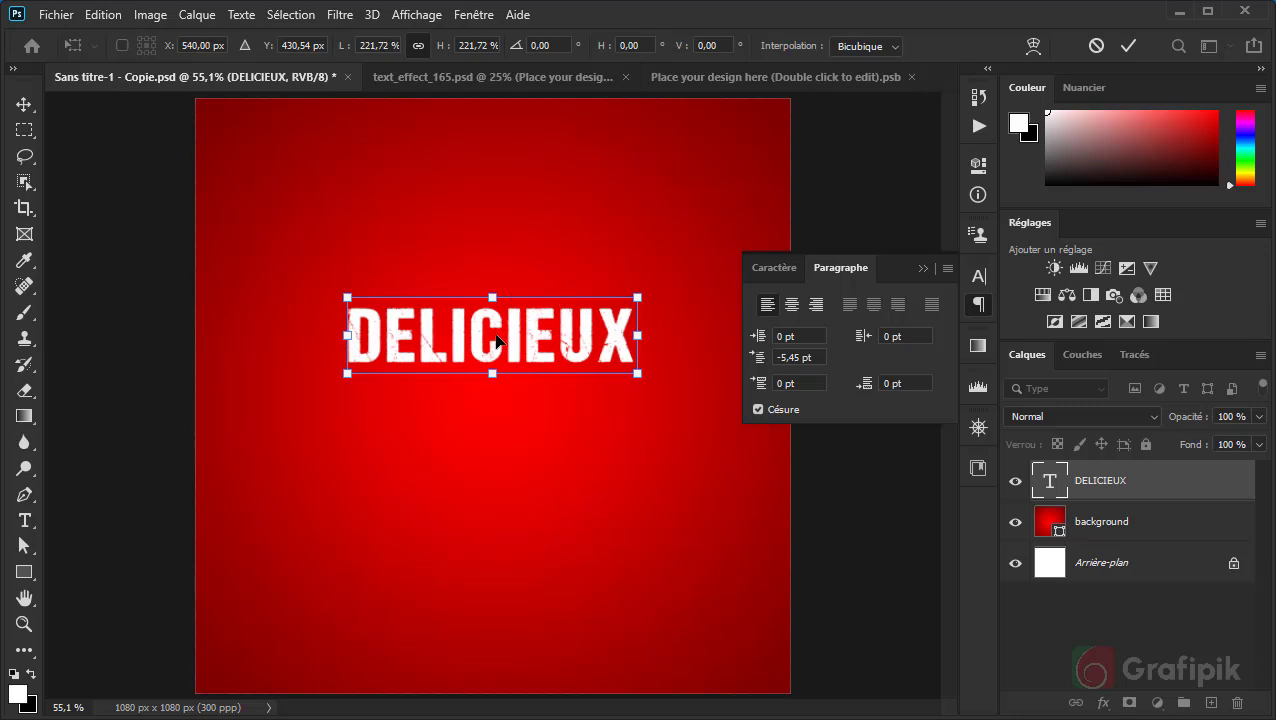
left_click(1127, 46)
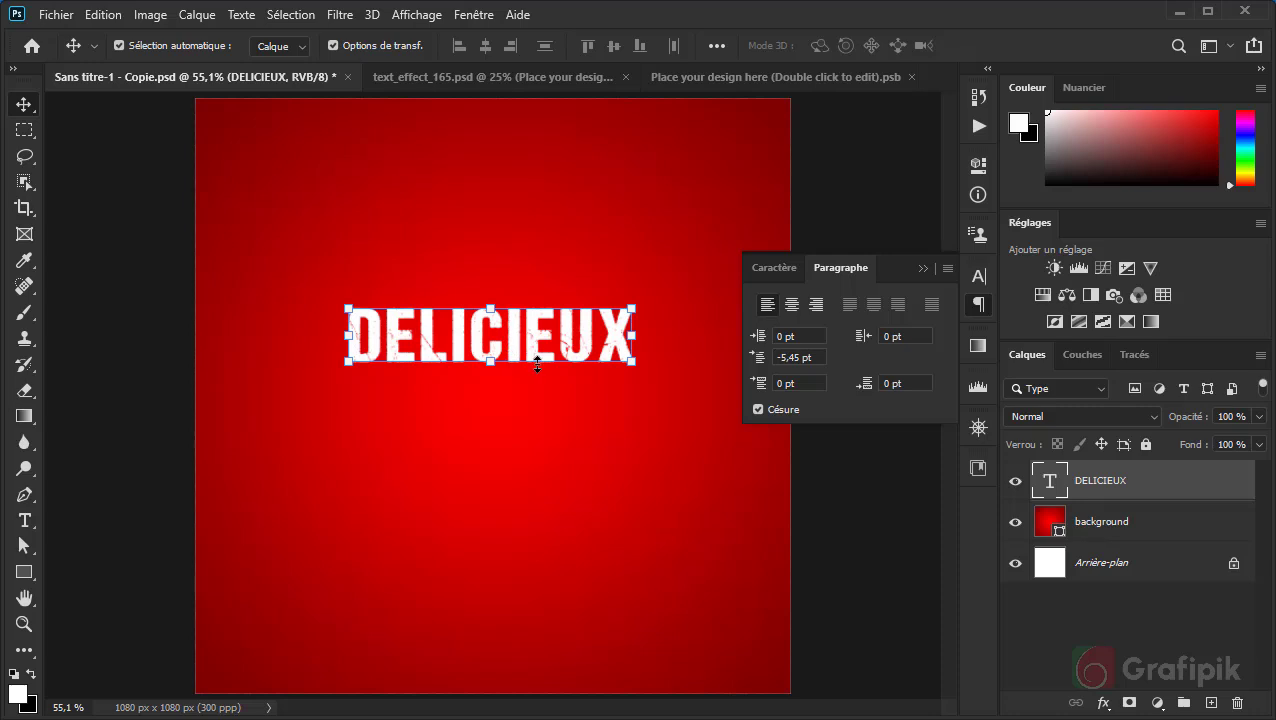
left_click(922, 268)
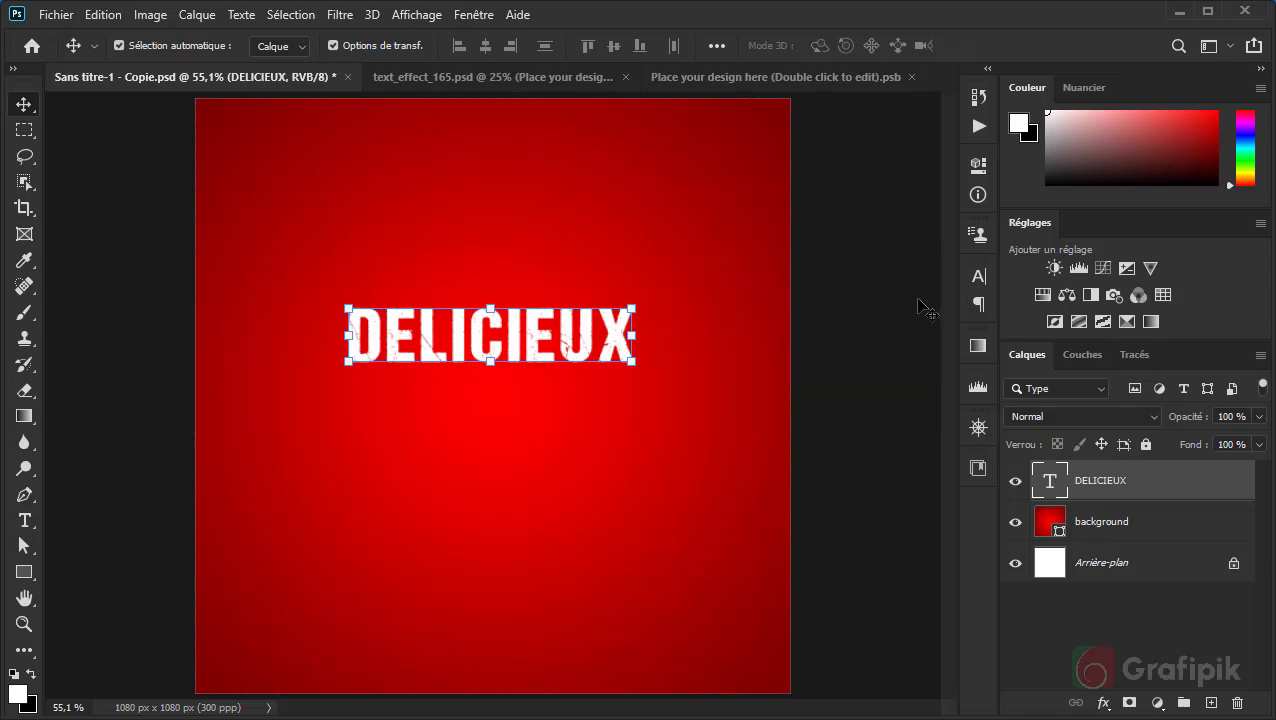
left_click(1016, 483)
left_click(1016, 483)
Create a placeholder paragraph text box below DELICIEUX, matching its width, with 9 pt font size and 14.24 pt leading.
left_click(24, 520)
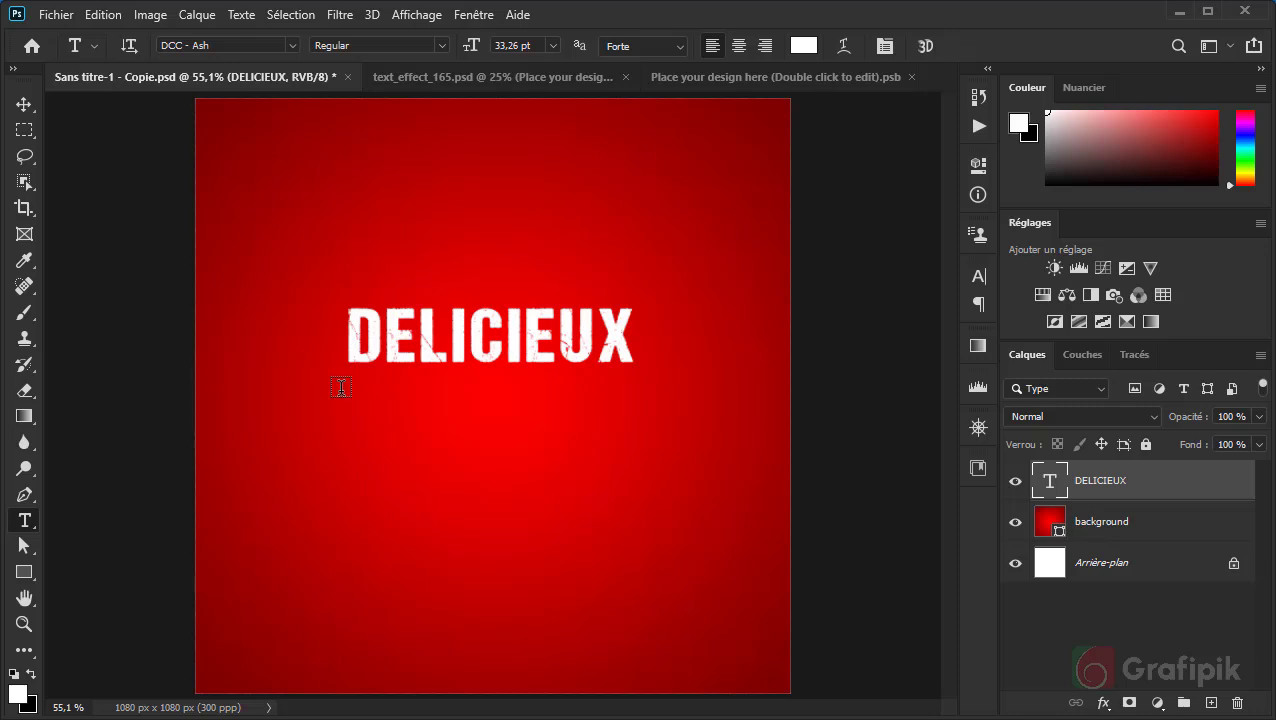
left_click_drag(348, 397, 630, 651)
left_click(884, 46)
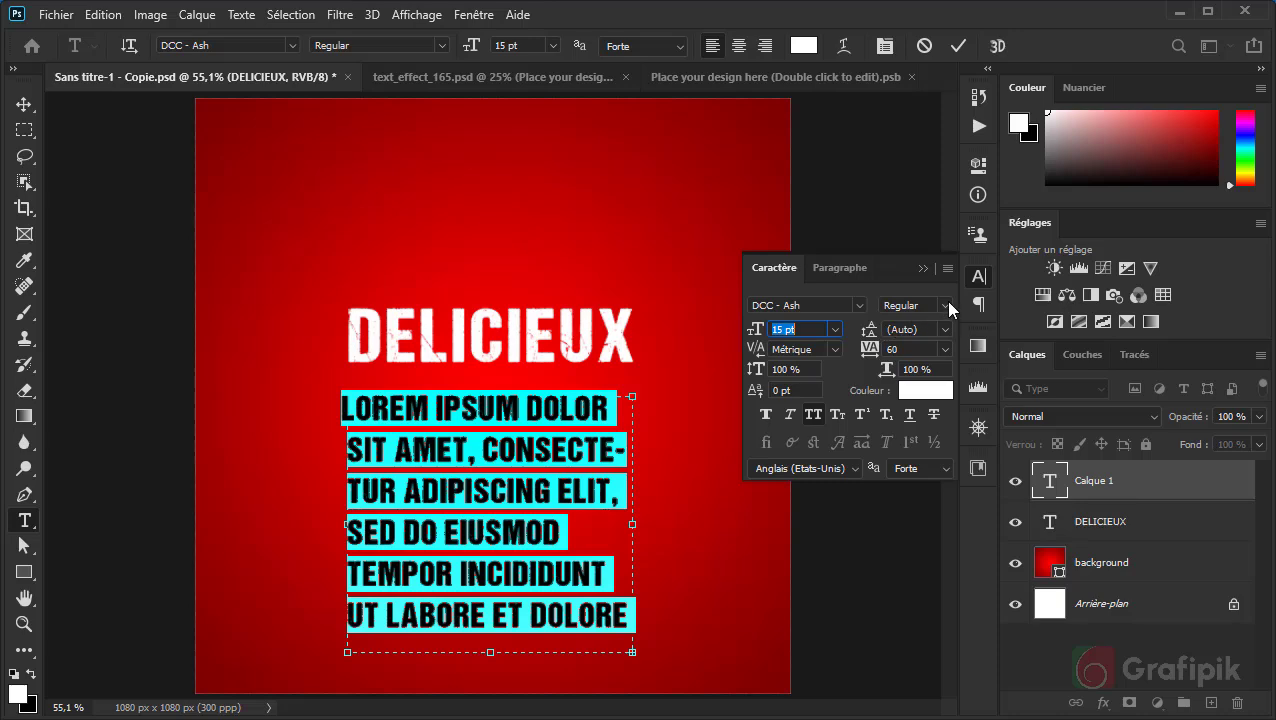
left_click(945, 305)
left_click(935, 323)
left_click_drag(873, 336, 869, 342)
left_click_drag(756, 336, 758, 336)
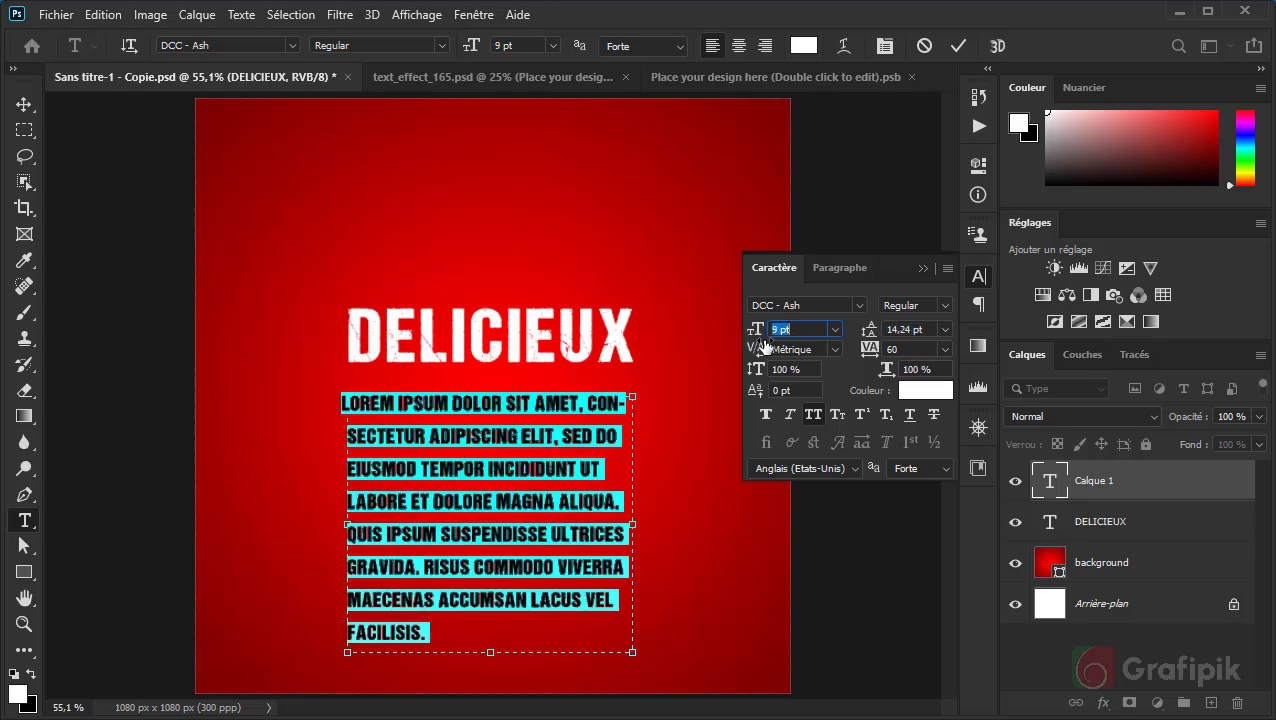
Try justified alignment on the placeholder paragraph, return it to left alignment, and close the paragraph settings.
left_click(836, 267)
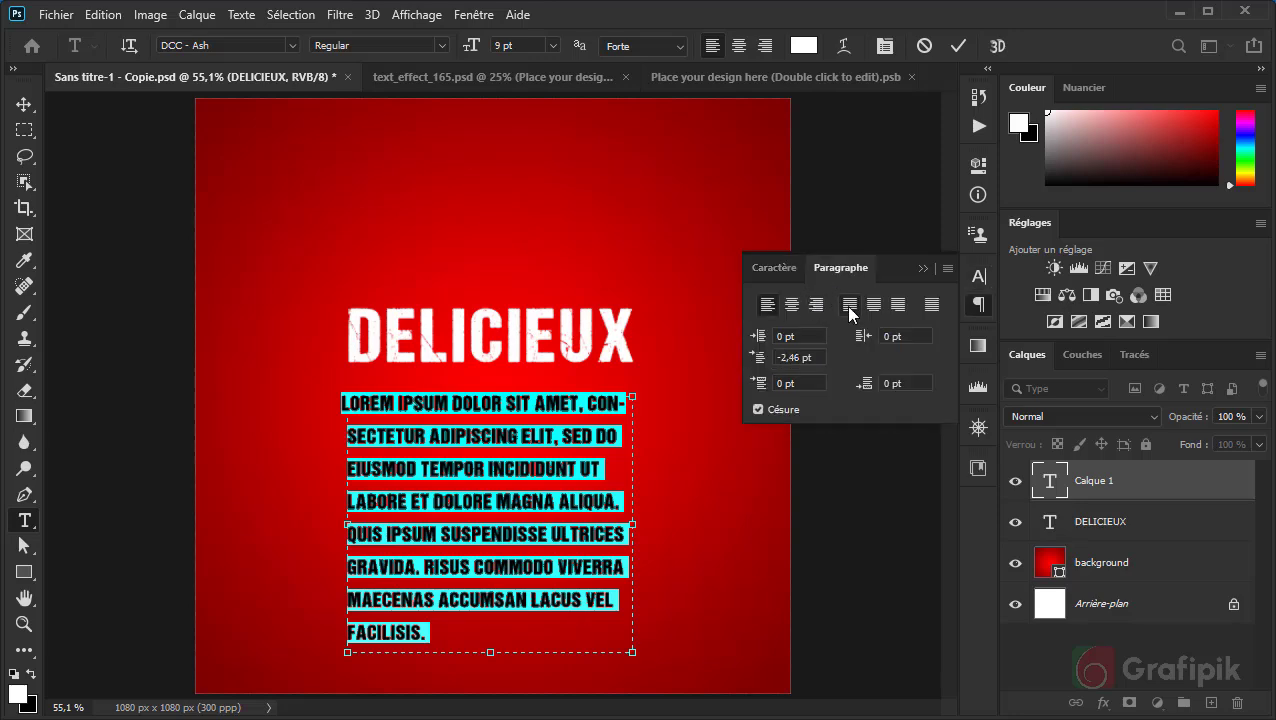
left_click(849, 305)
left_click(766, 306)
left_click(922, 268)
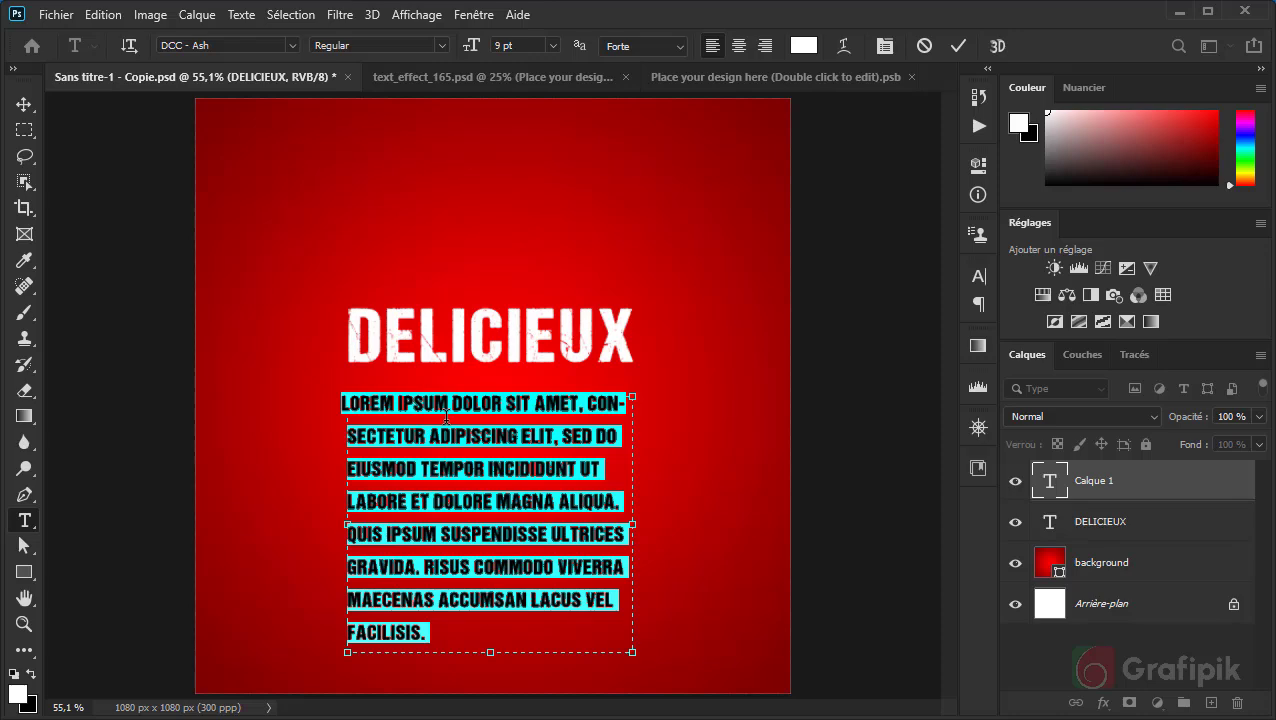
Draw a wavy three-point path with the Pen tool above the DELICIEUX title, slightly wider than the word.
left_click(26, 496)
left_click(317, 286)
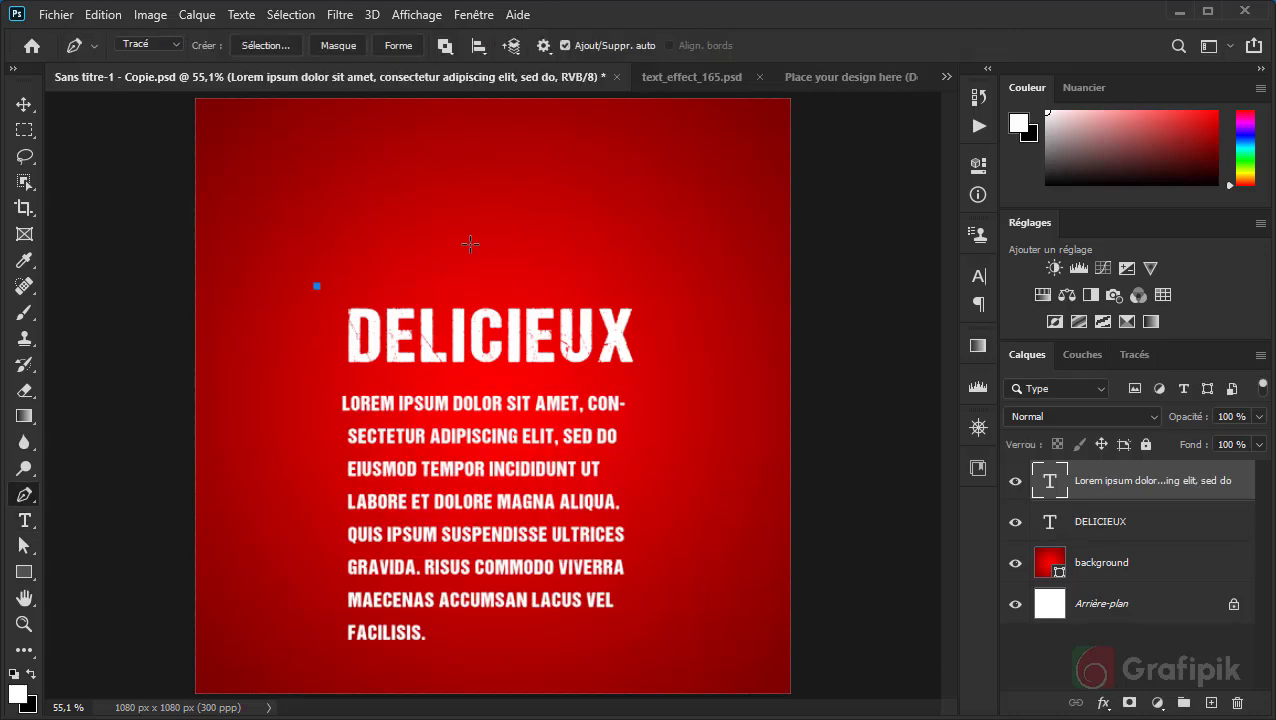
left_click_drag(469, 244, 531, 266)
left_click_drag(655, 240, 702, 188)
Place placeholder text along the wavy path with the Type tool and adjust its position along the curve.
left_click(25, 520)
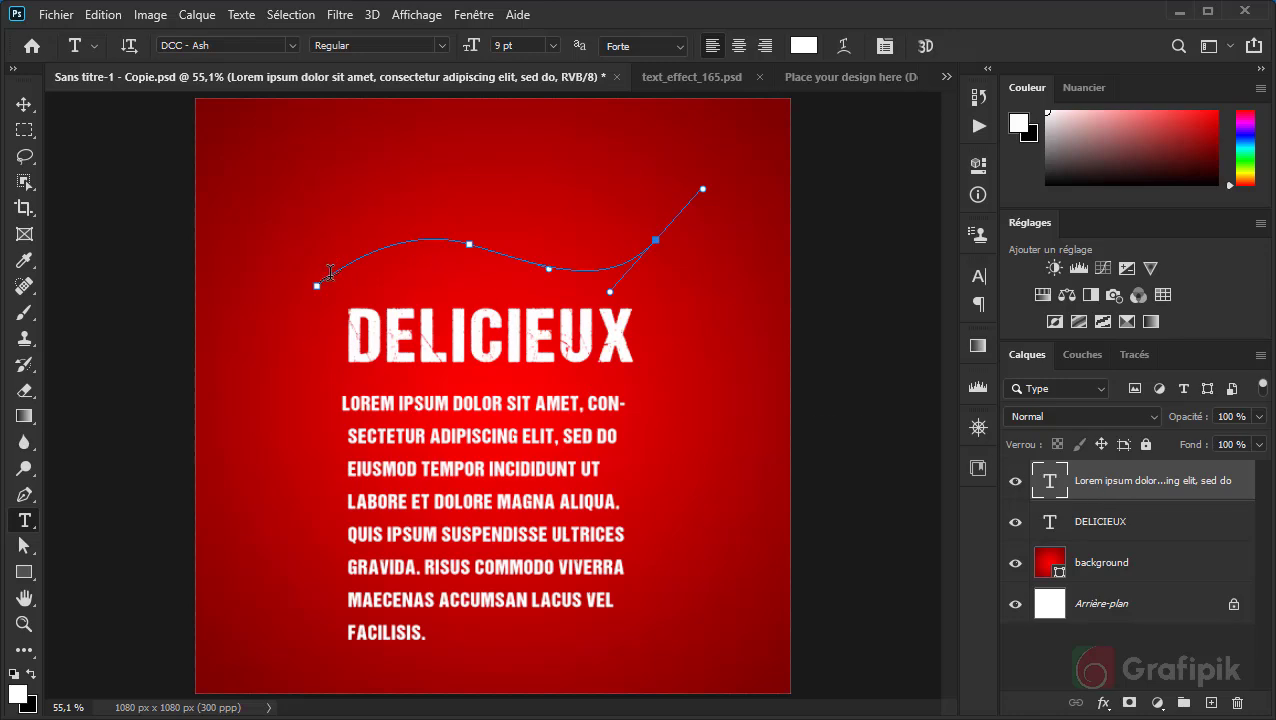
scroll(328, 270, "up", 1)
left_click(326, 273)
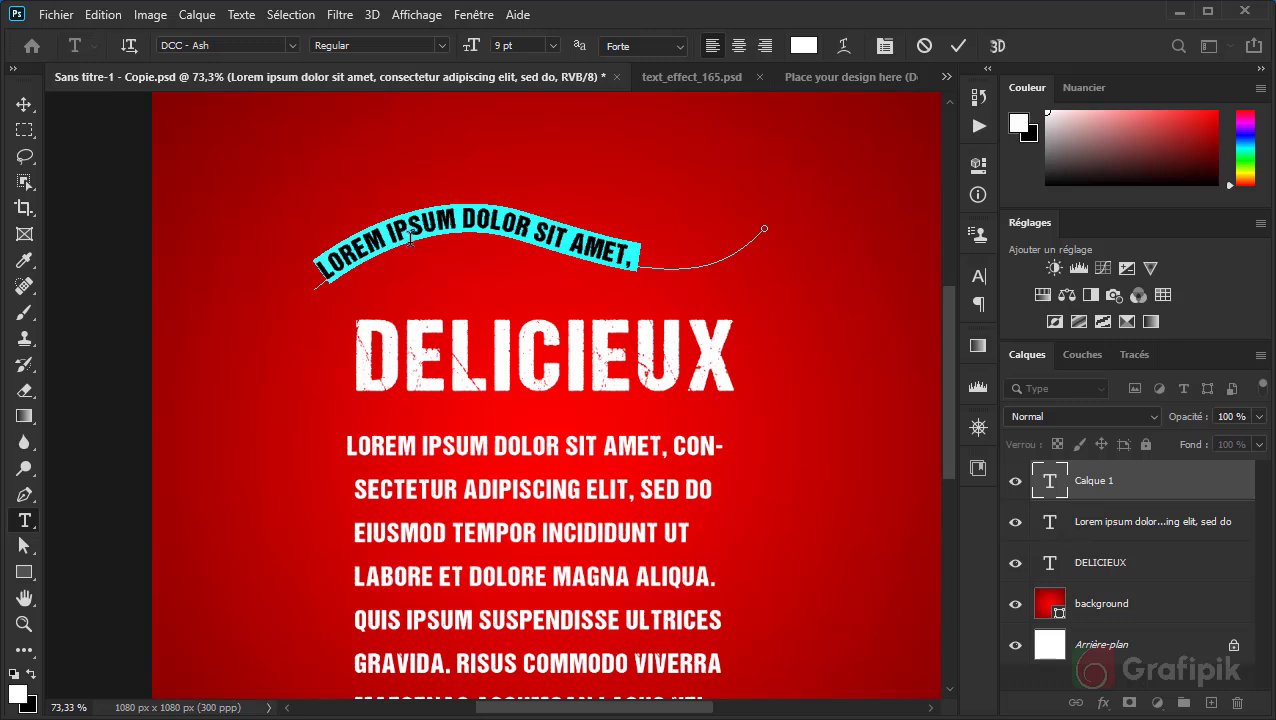
key("ctrl")
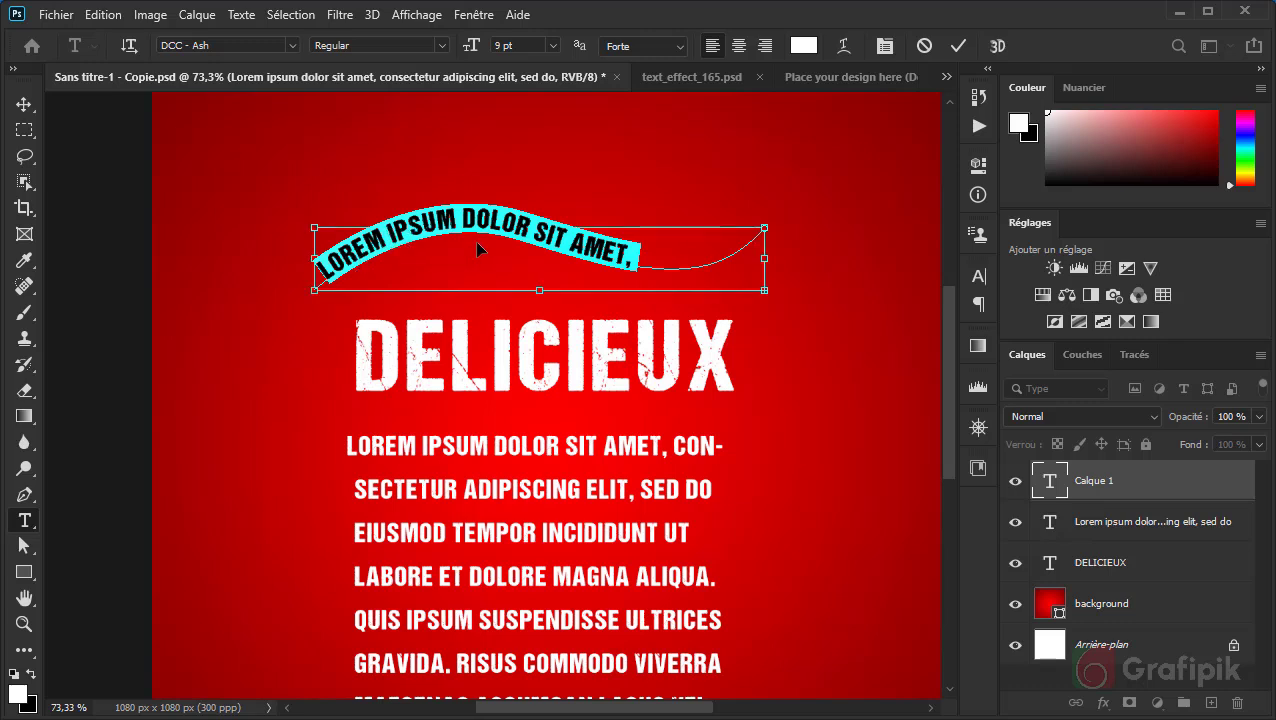
mouse_move(636, 267)
left_mouse_down()
mouse_move(730, 249)
mouse_move(427, 236)
mouse_move(441, 222)
mouse_move(537, 238)
left_mouse_up()
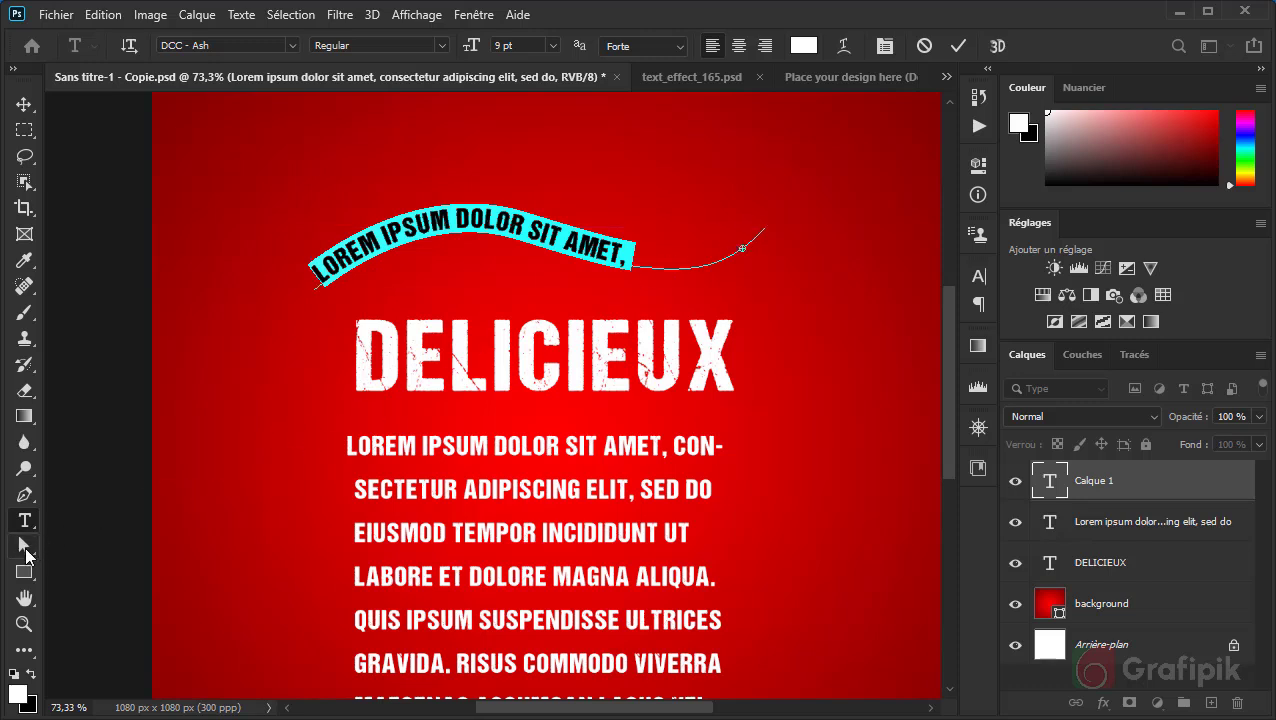
Reshape the text path with direct selection, moving its start and middle points lower and its end point outward to lengthen the curve.
left_click_drag(25, 546, 158, 567)
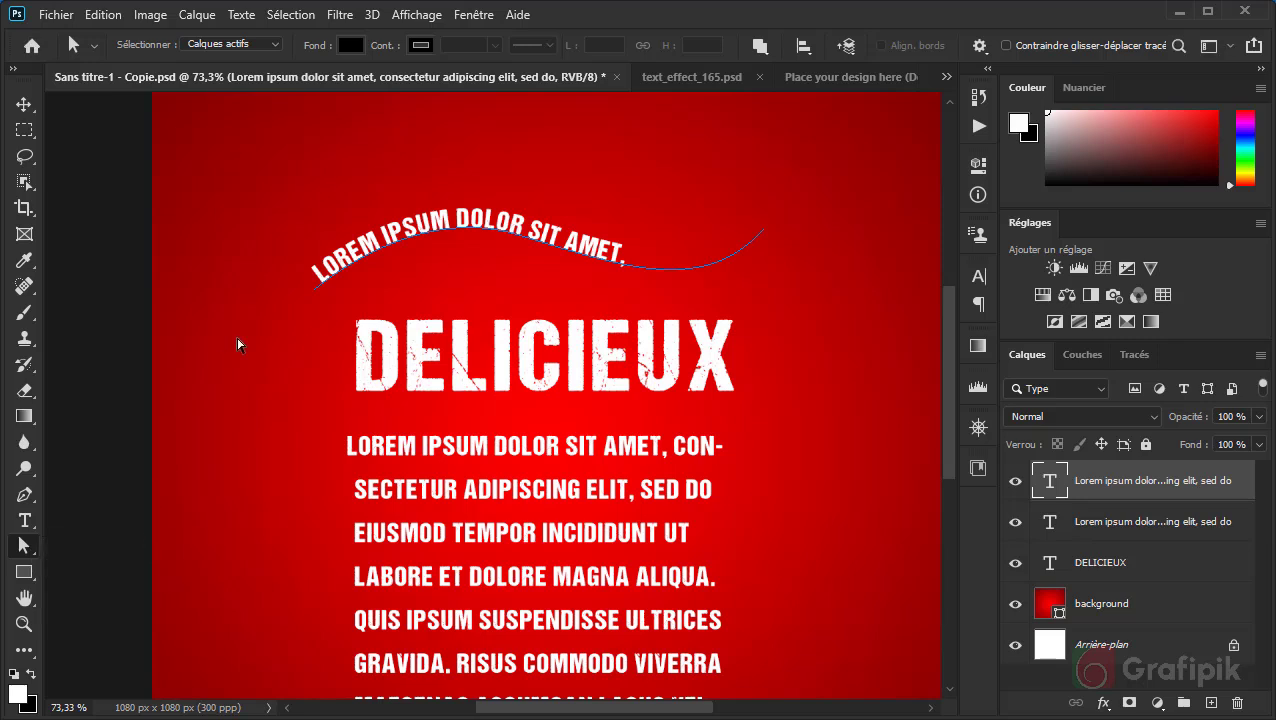
left_click(315, 291)
left_click_drag(318, 296, 297, 314)
left_click_drag(516, 235, 518, 245)
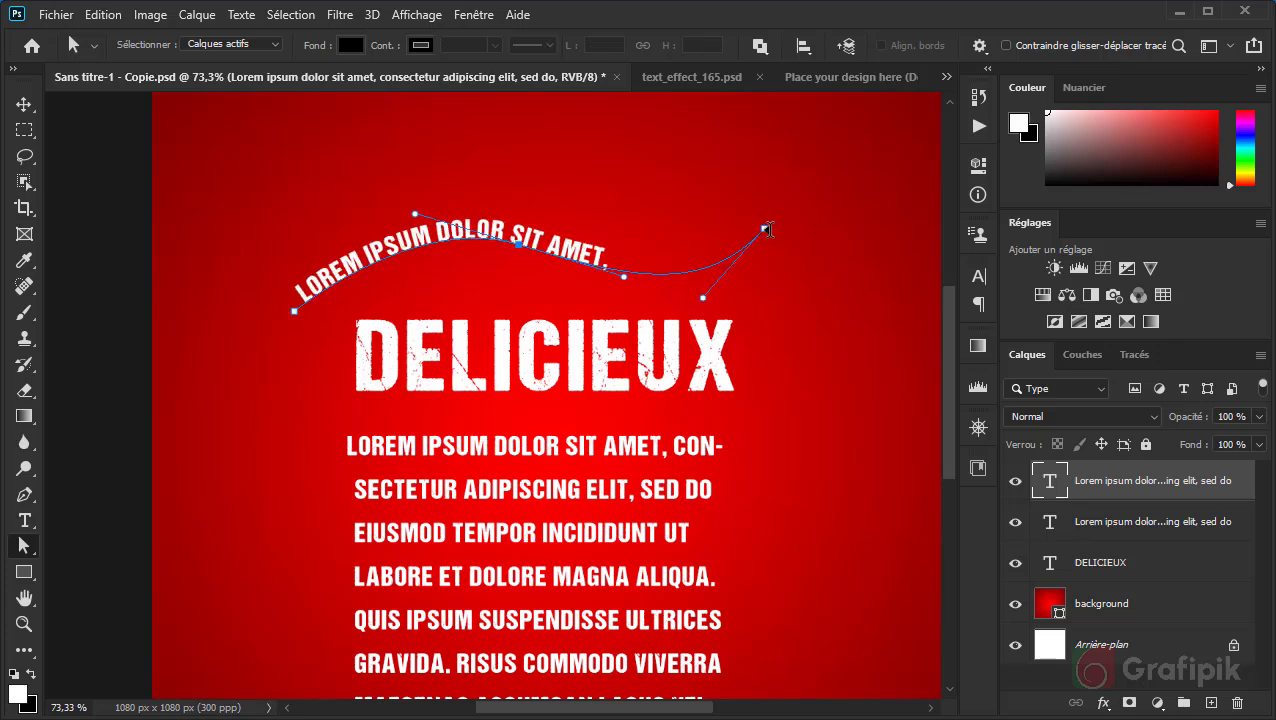
left_click_drag(766, 229, 799, 223)
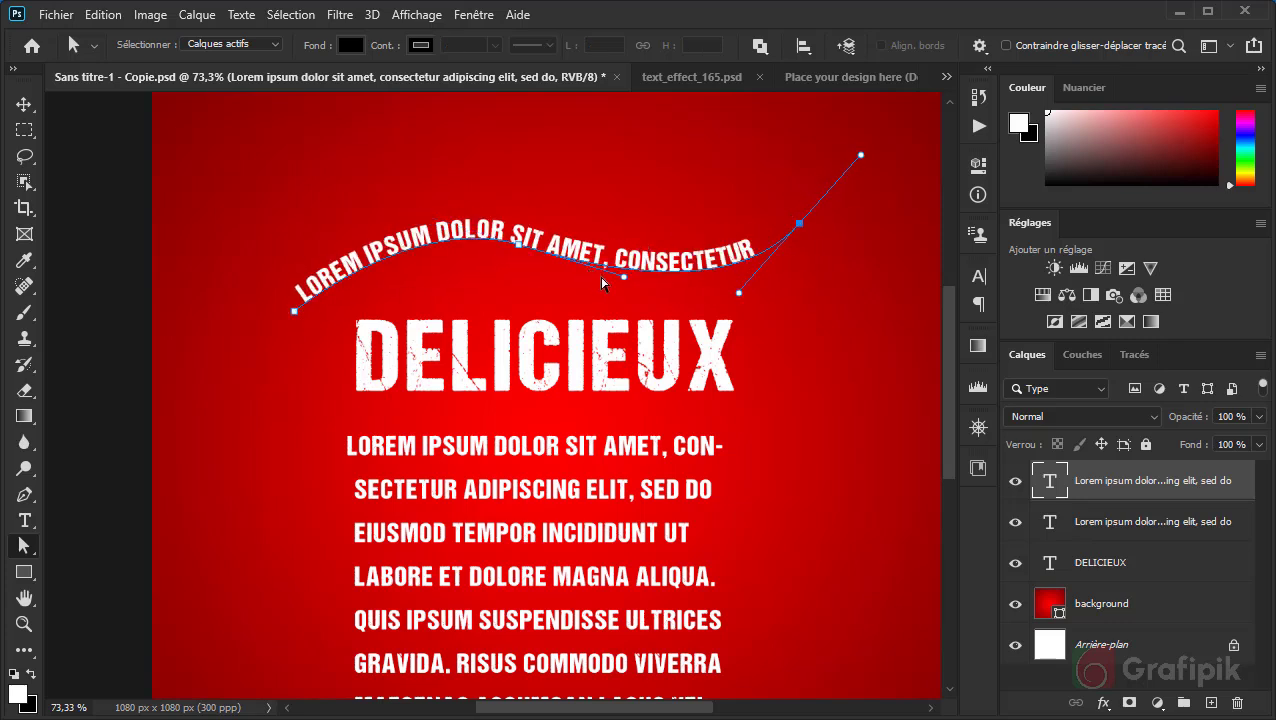
Slide the start of the text further along the path, centring it roughly above DELICIEUX.
left_click_drag(583, 250, 358, 271)
mouse_move(465, 229)
left_mouse_down()
mouse_move(488, 227)
mouse_move(418, 236)
mouse_move(472, 230)
left_mouse_up()
scroll(600, 257, "down", 2)
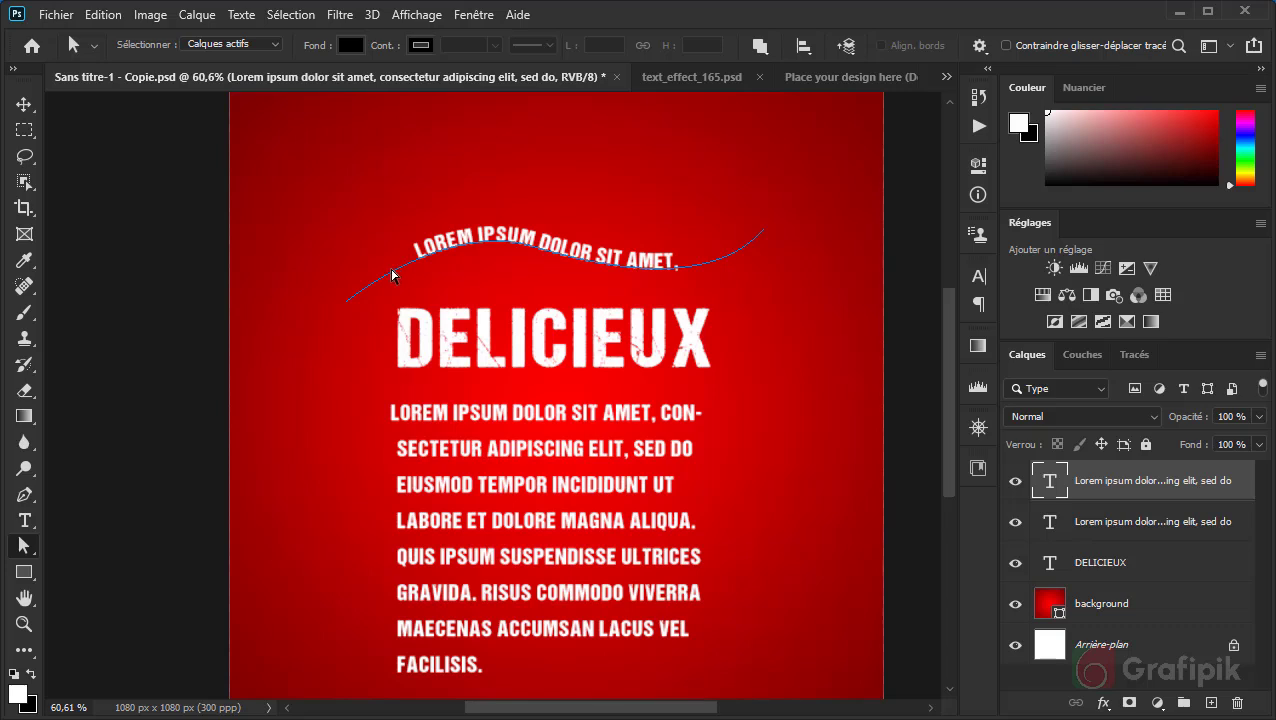
Add placeholder text above the curved line and warp it with Arc inférieur, bend +30%, horizontal distortion +31%, vertical distortion +20%.
left_click(25, 520)
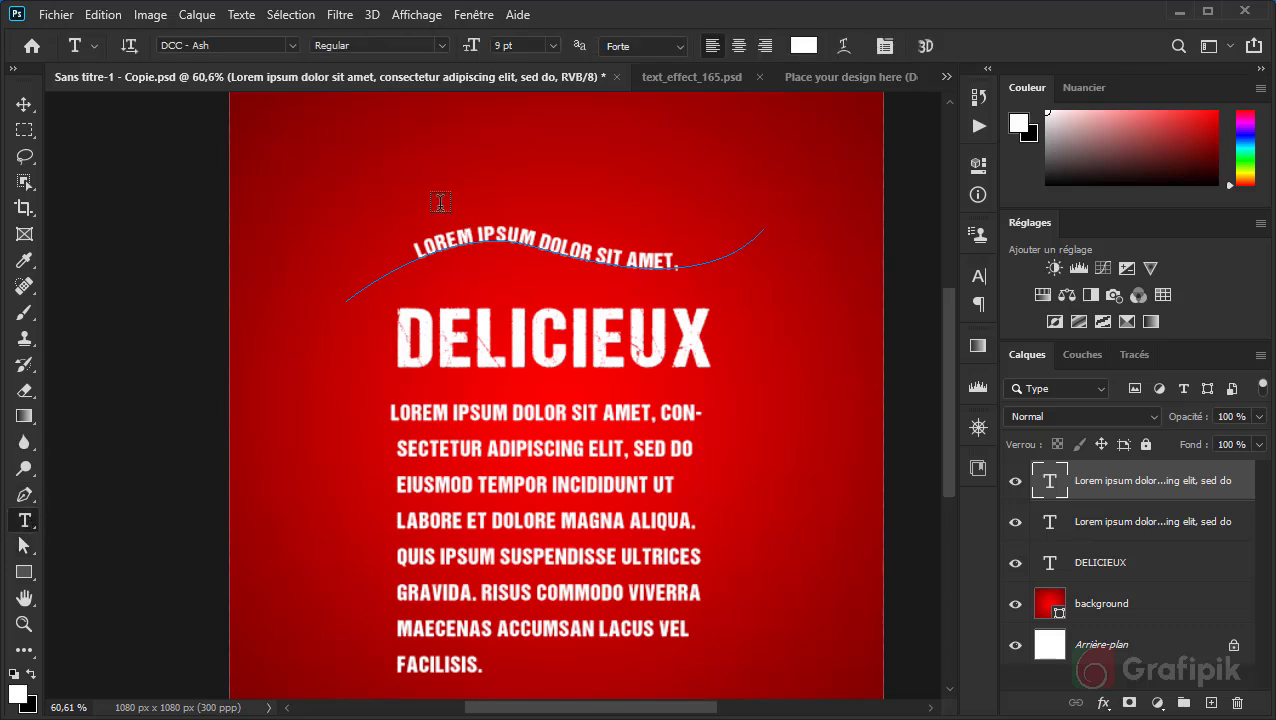
left_click(466, 157)
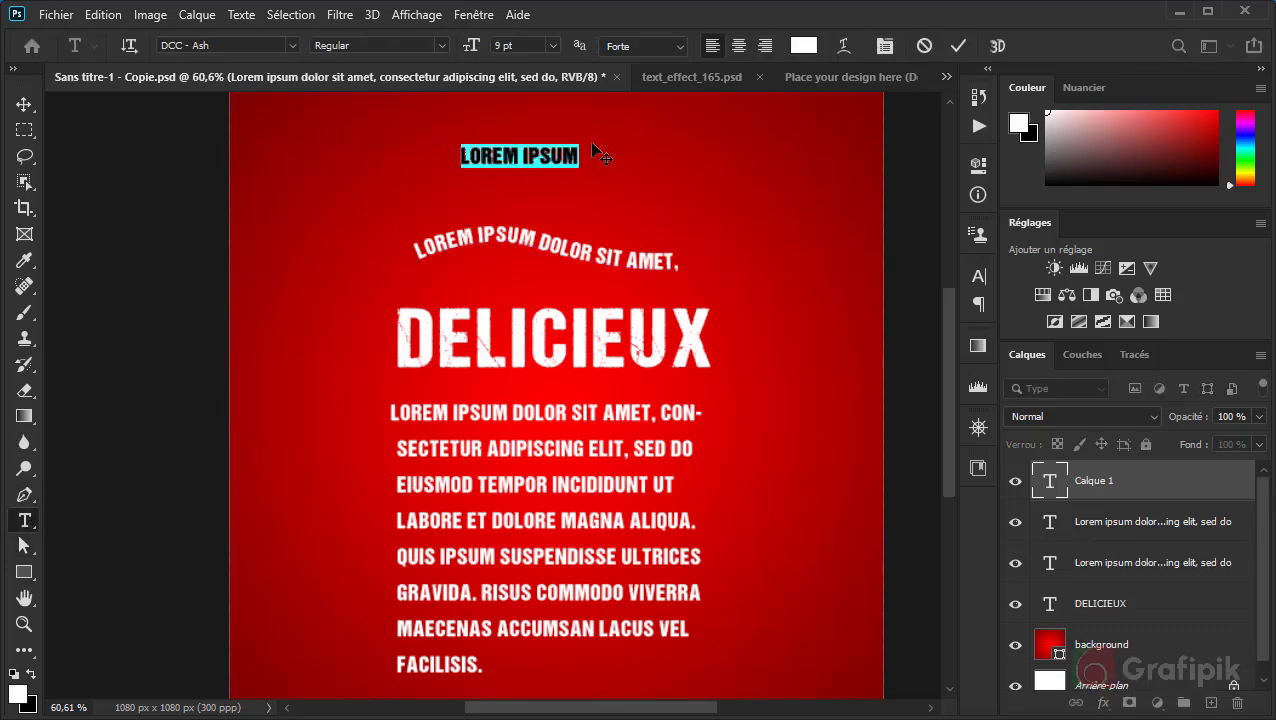
left_click(843, 46)
left_click(858, 152)
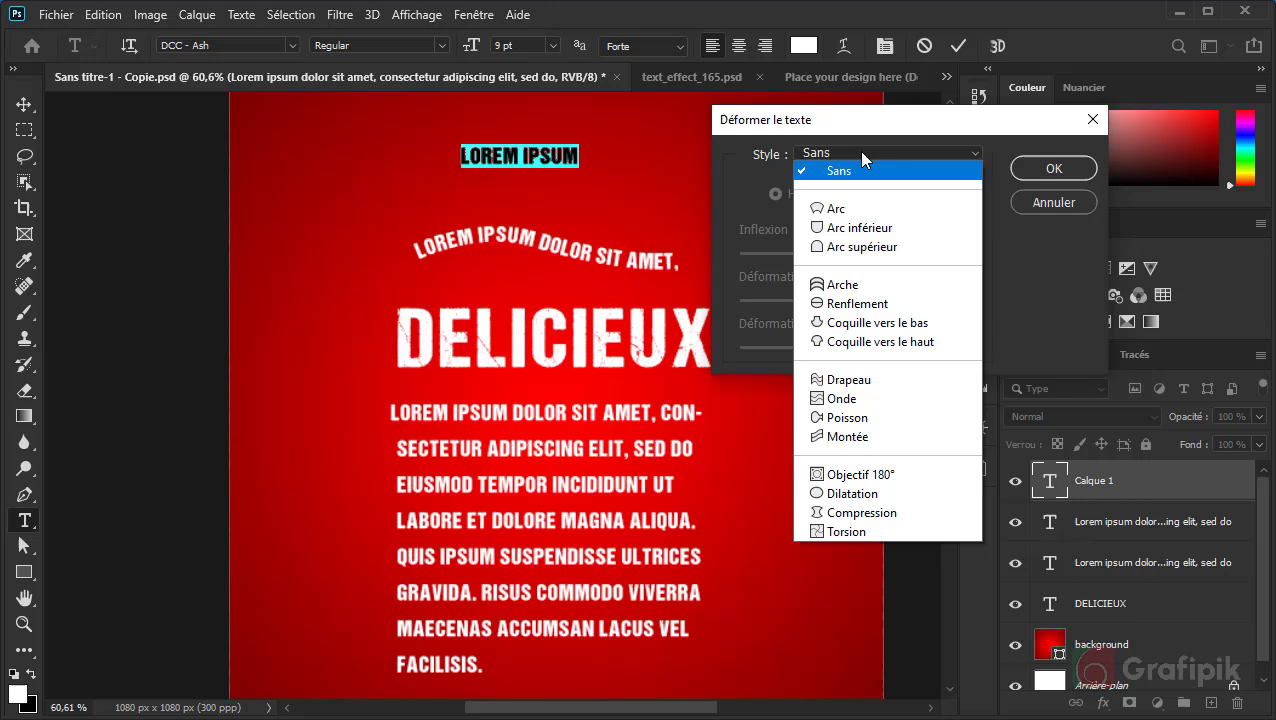
left_click(866, 227)
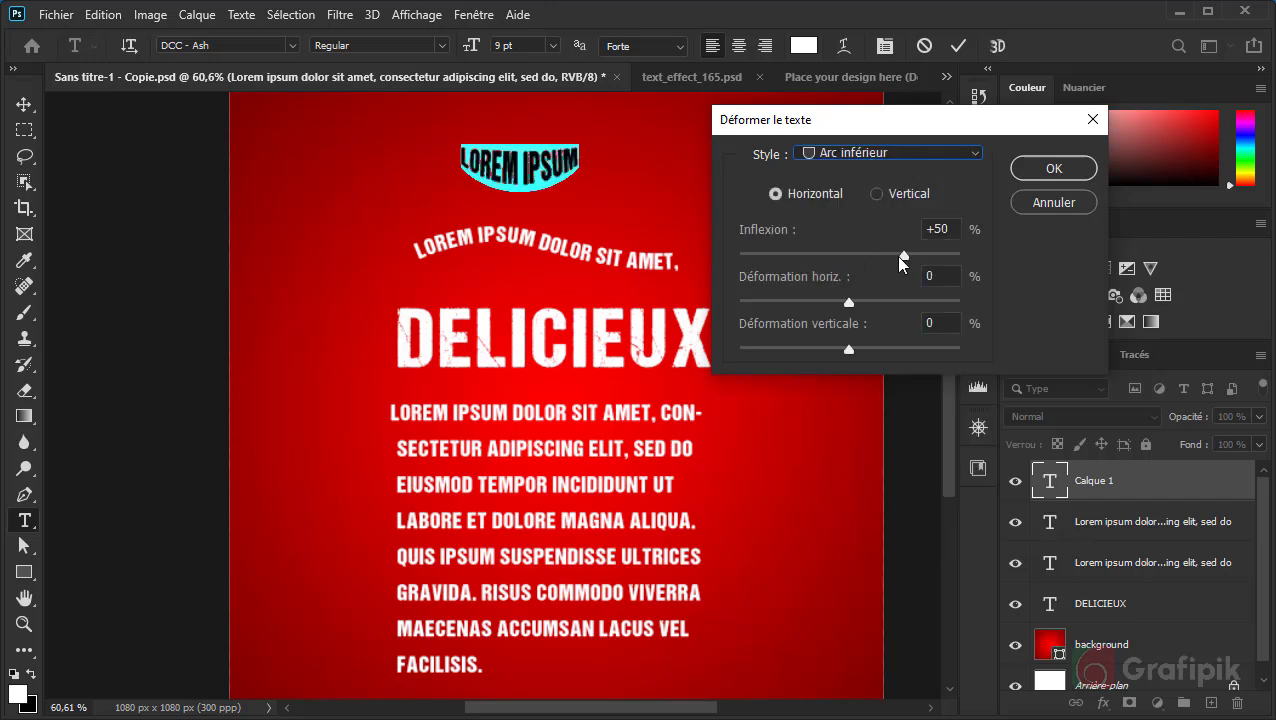
left_click_drag(899, 258, 880, 258)
left_click_drag(849, 302, 884, 303)
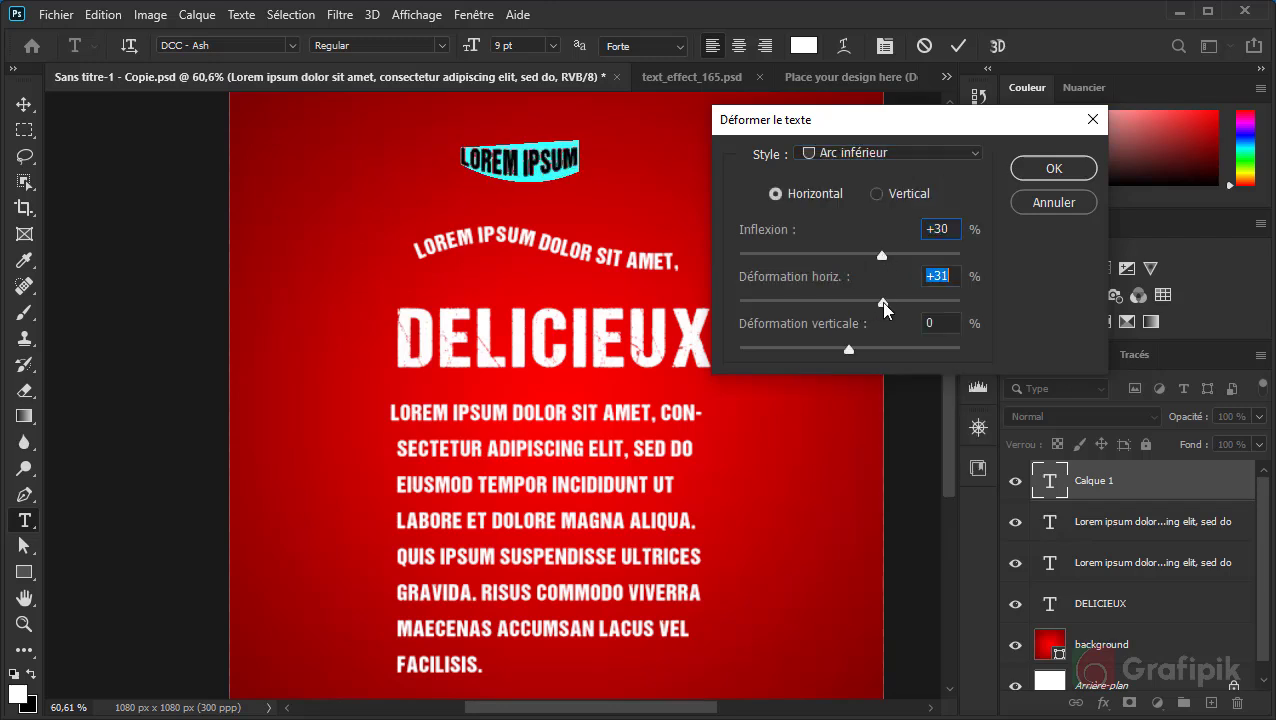
mouse_move(849, 350)
left_mouse_down()
mouse_move(809, 351)
mouse_move(871, 358)
left_mouse_up()
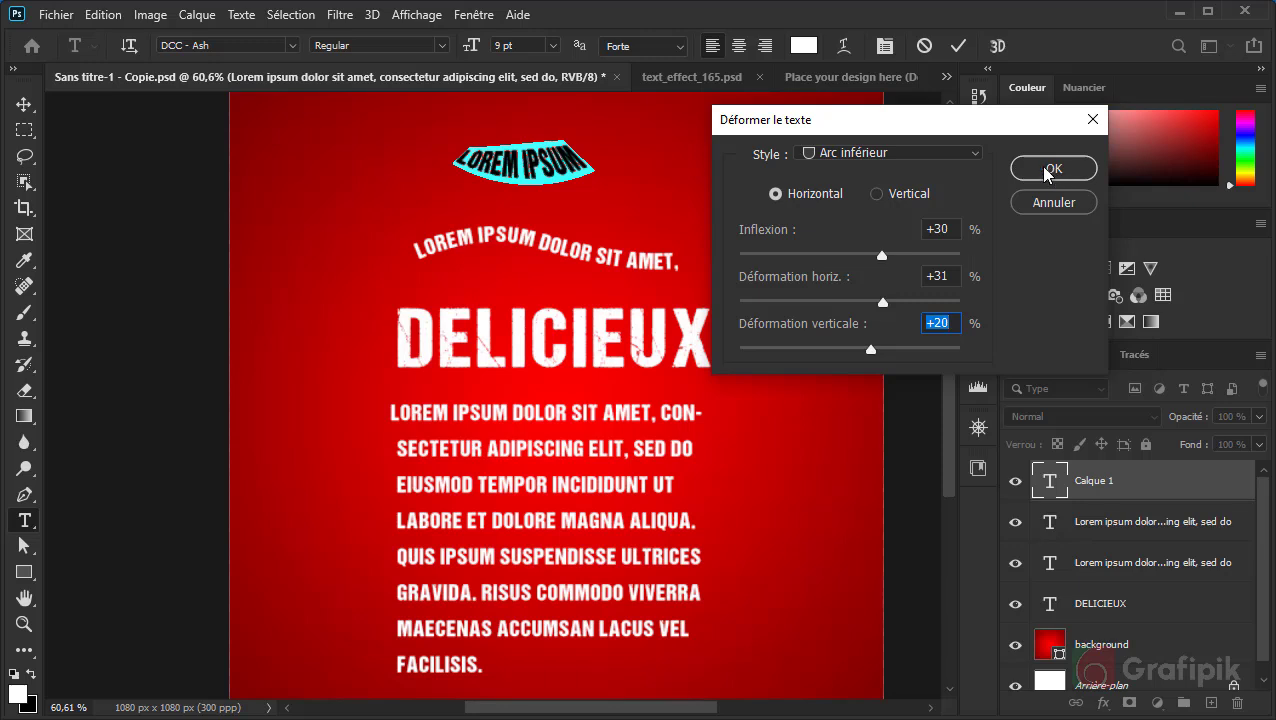
left_click(880, 153)
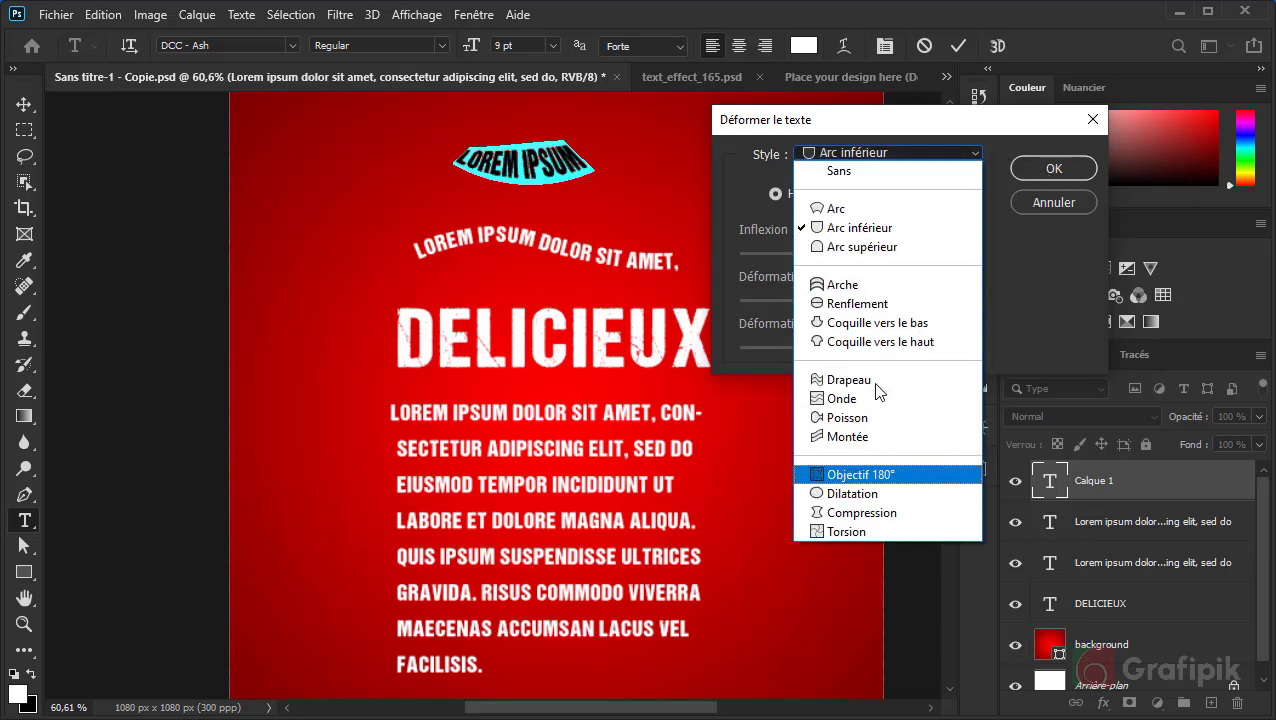
left_click(1018, 139)
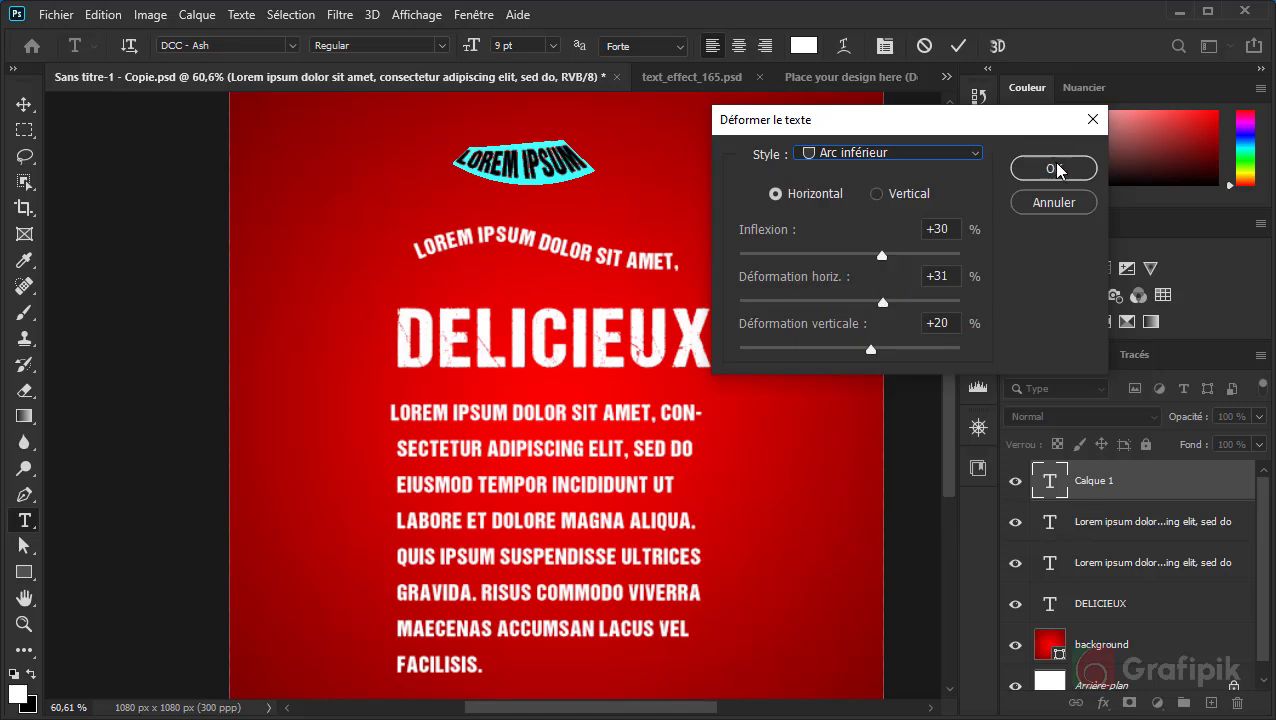
left_click(1056, 169)
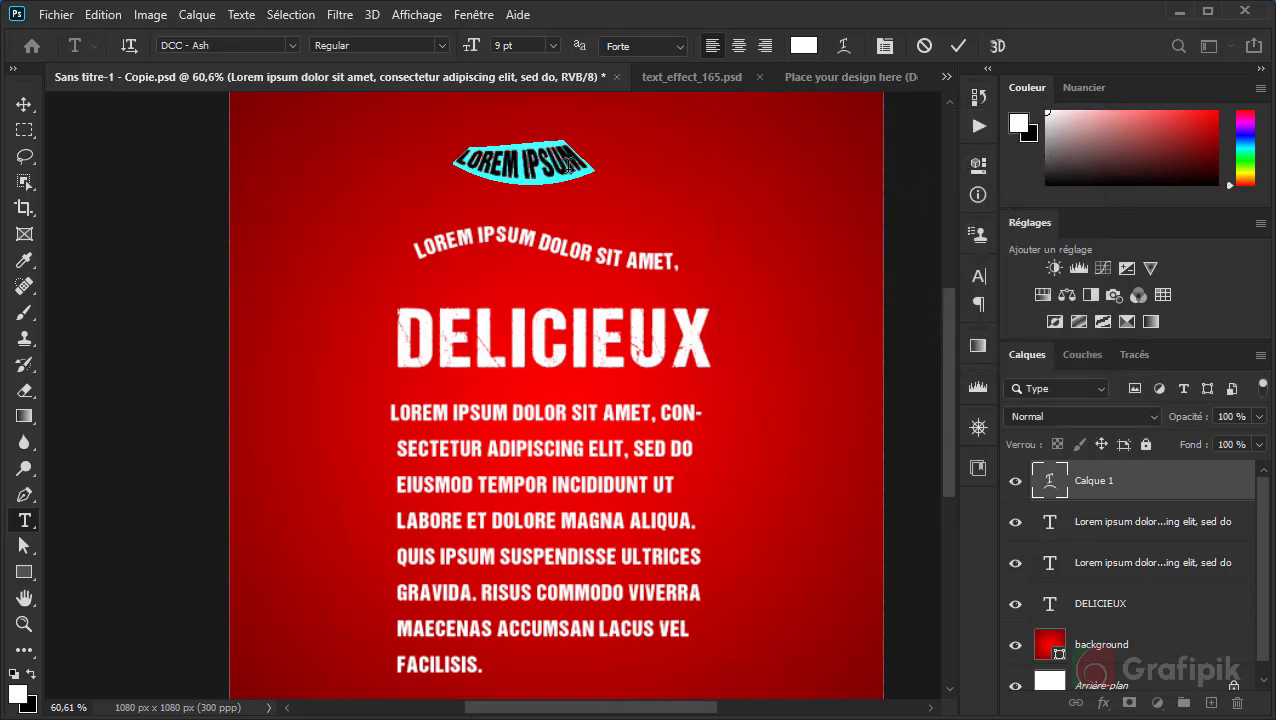
Warp the text on the path with Arc inférieur at +50% horizontal bend, and move it up clear of DELICIEUX.
left_click(580, 250)
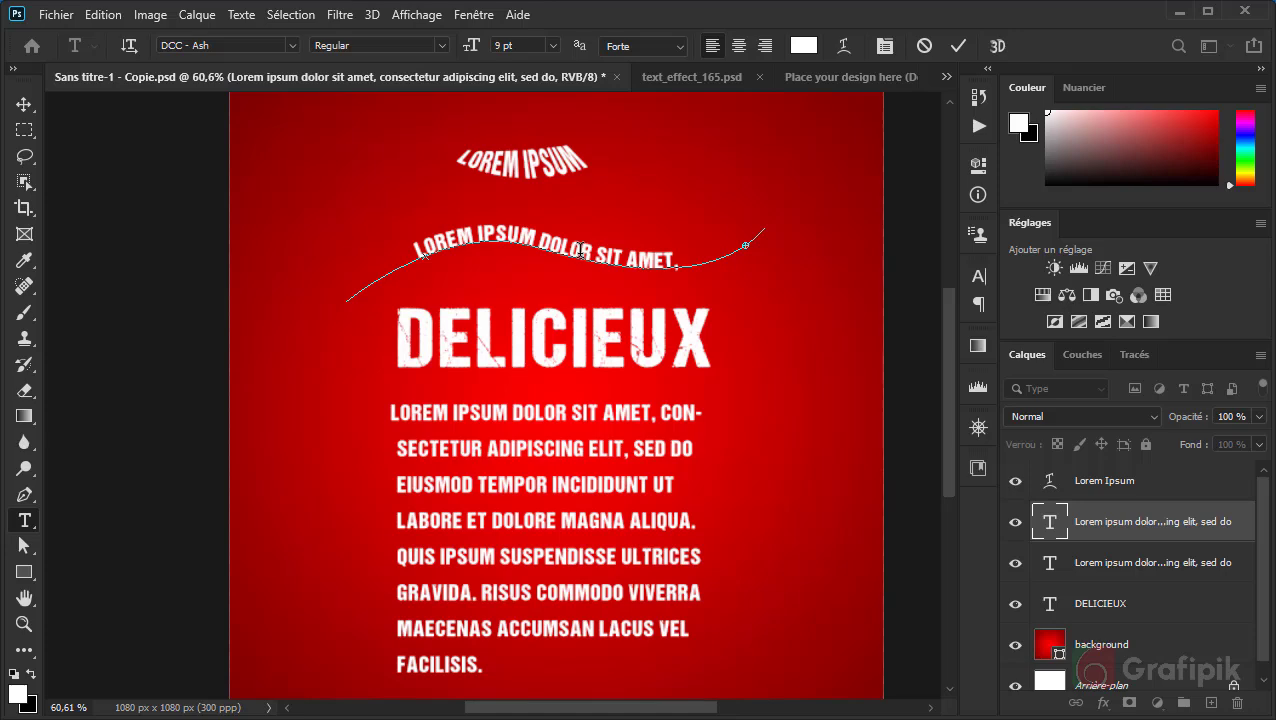
left_click(848, 44)
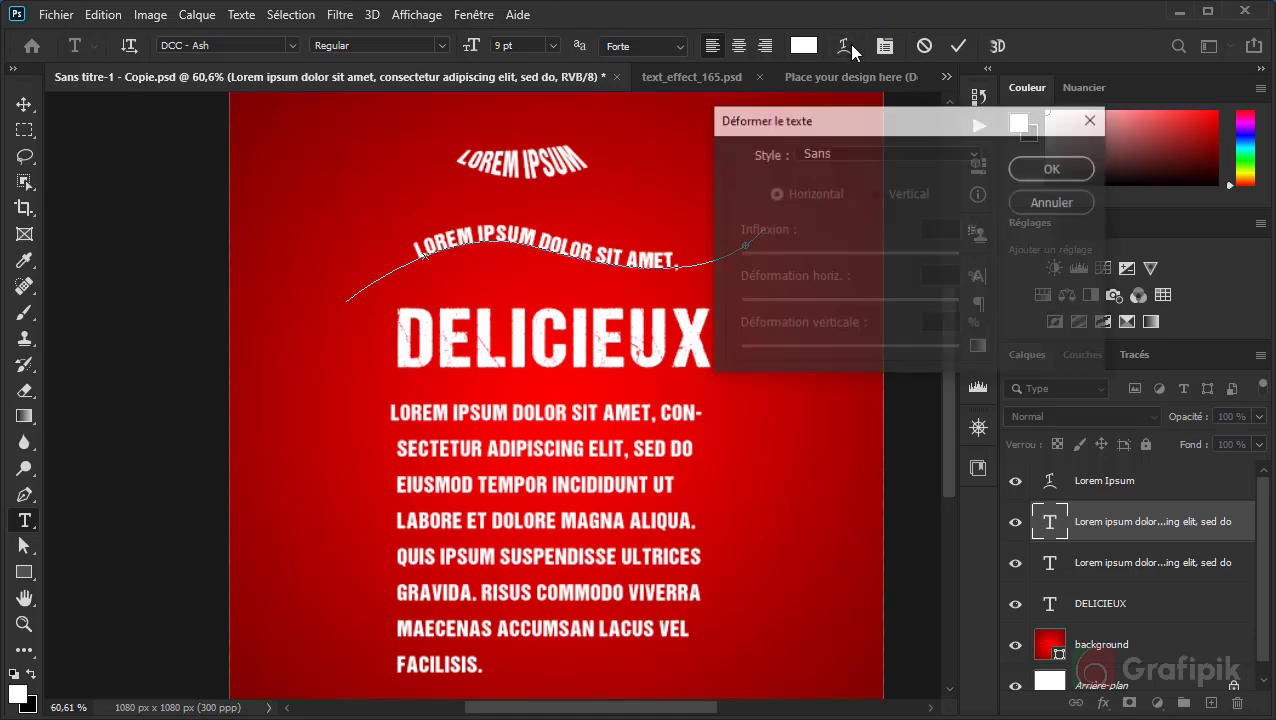
left_click(888, 153)
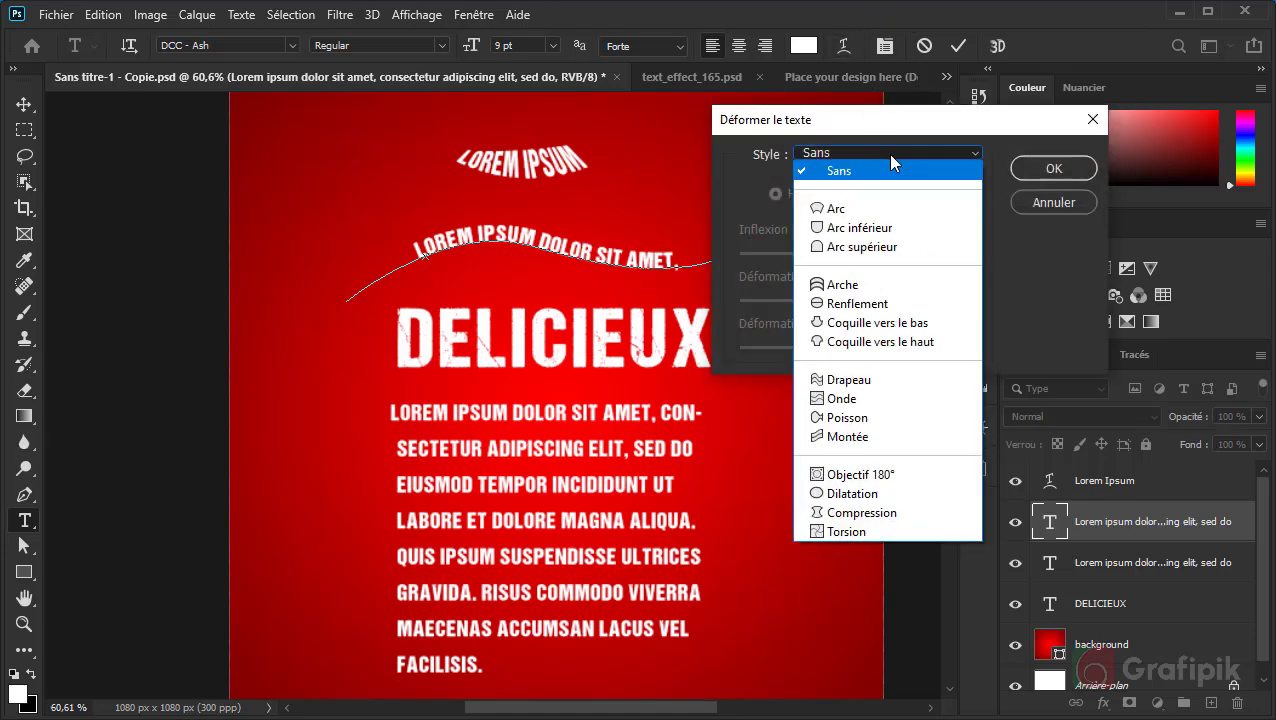
left_click(893, 231)
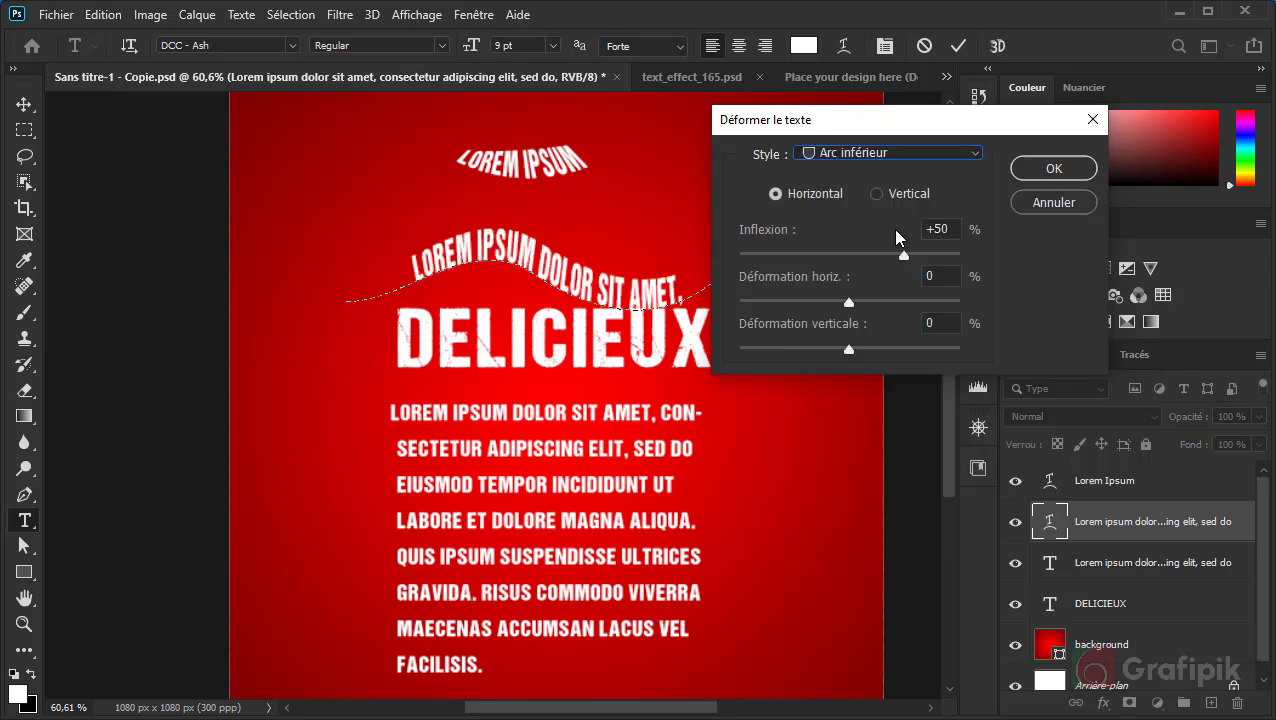
left_click(1054, 168)
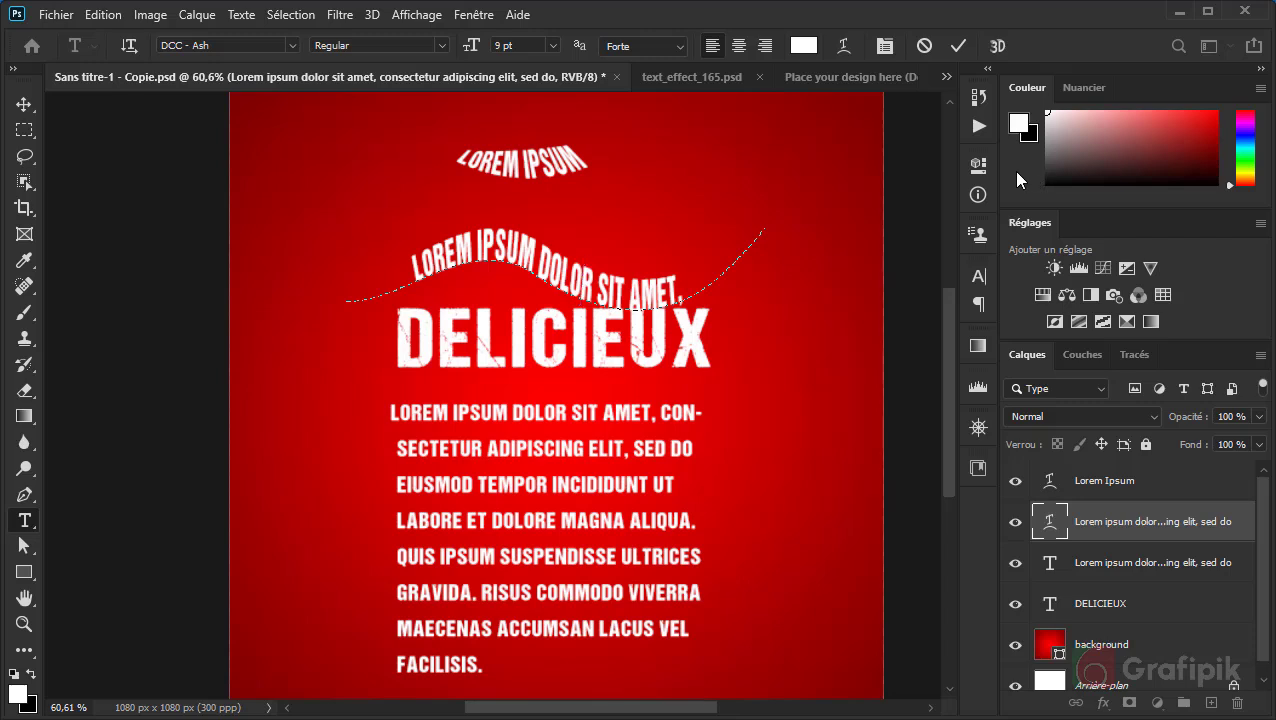
left_click(957, 46)
left_click(24, 104)
left_click_drag(527, 250, 540, 246)
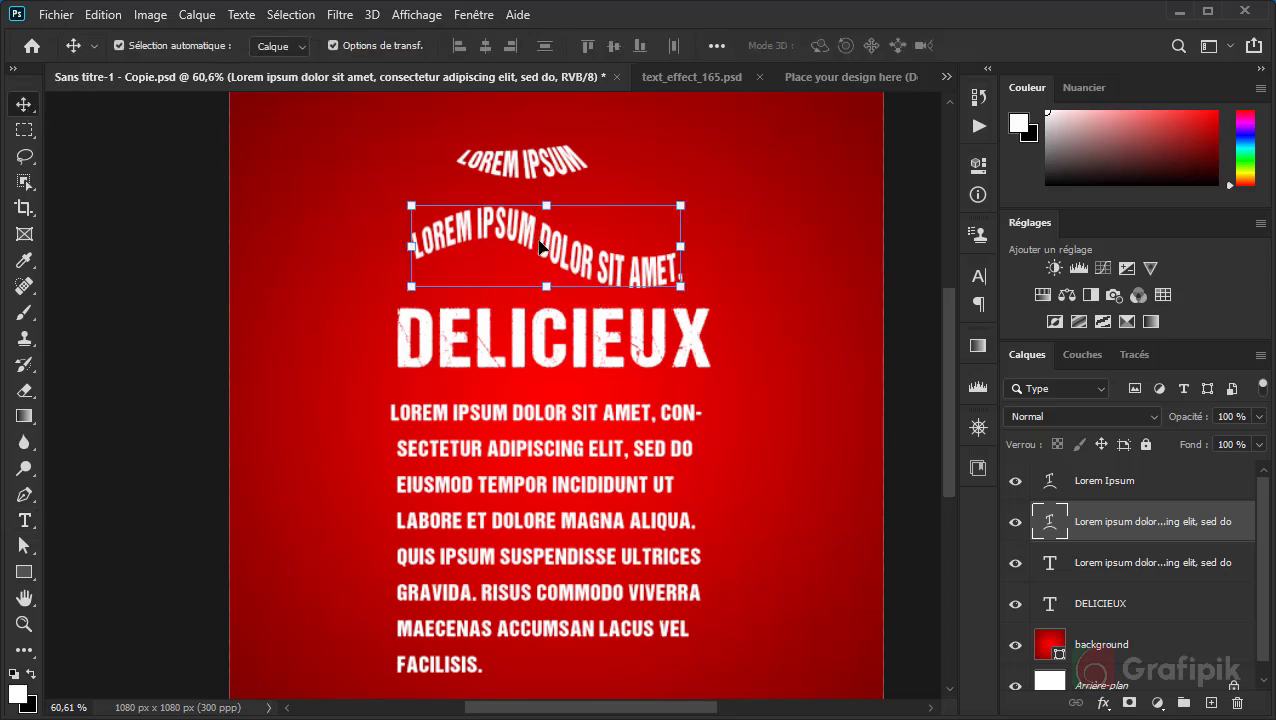
In the "Place your design here" document, start editing the FUTURE text and accept substitution of its missing VampireWars font.
left_click(847, 78)
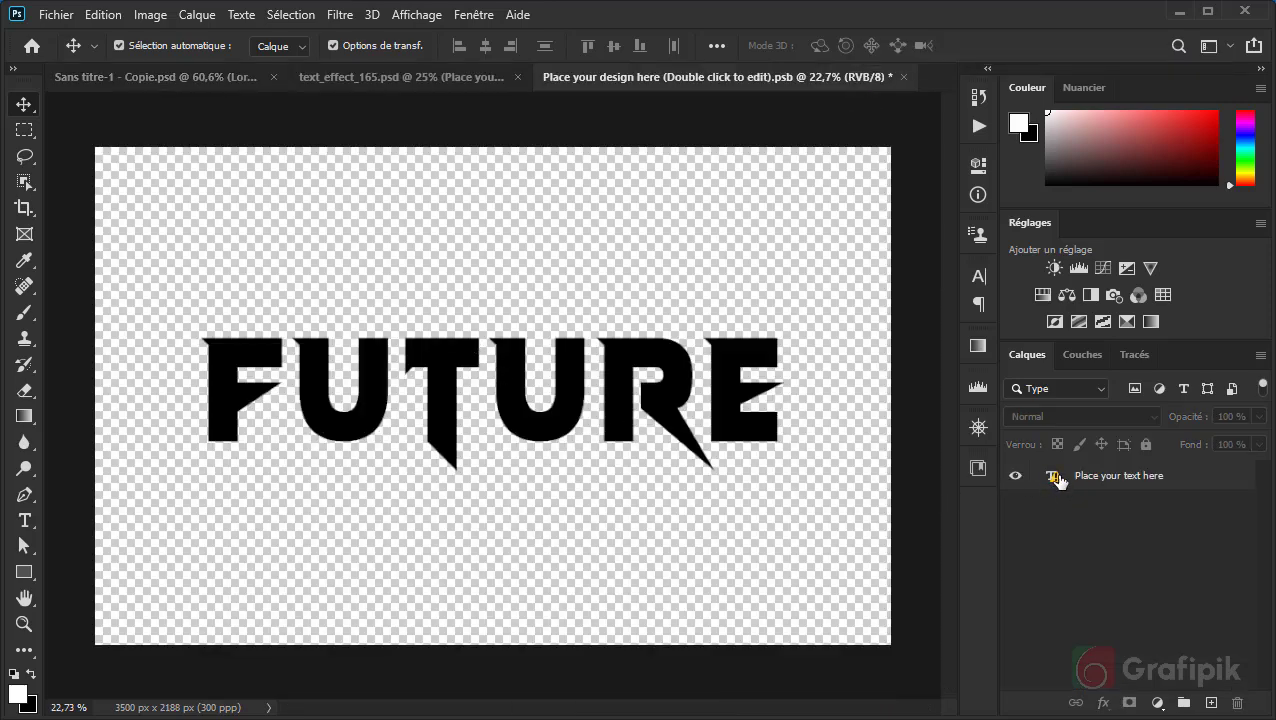
mouse_move(1058, 481)
left_click(24, 520)
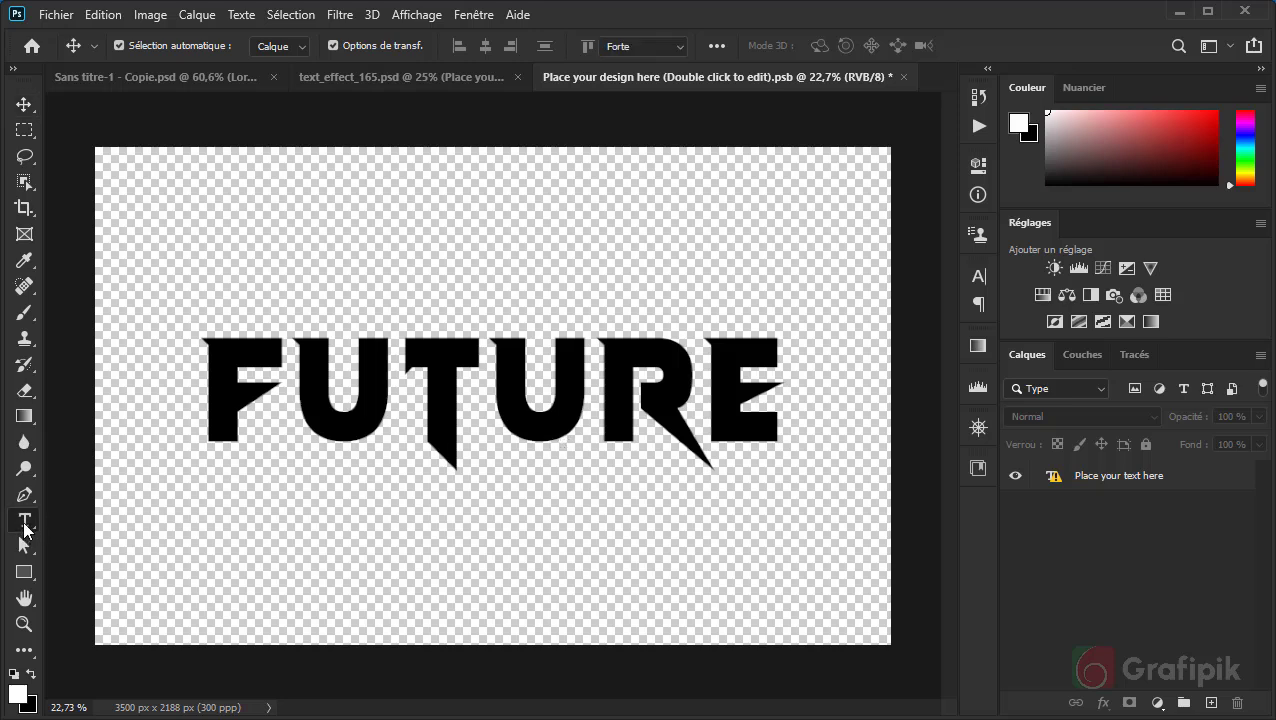
left_click(411, 391)
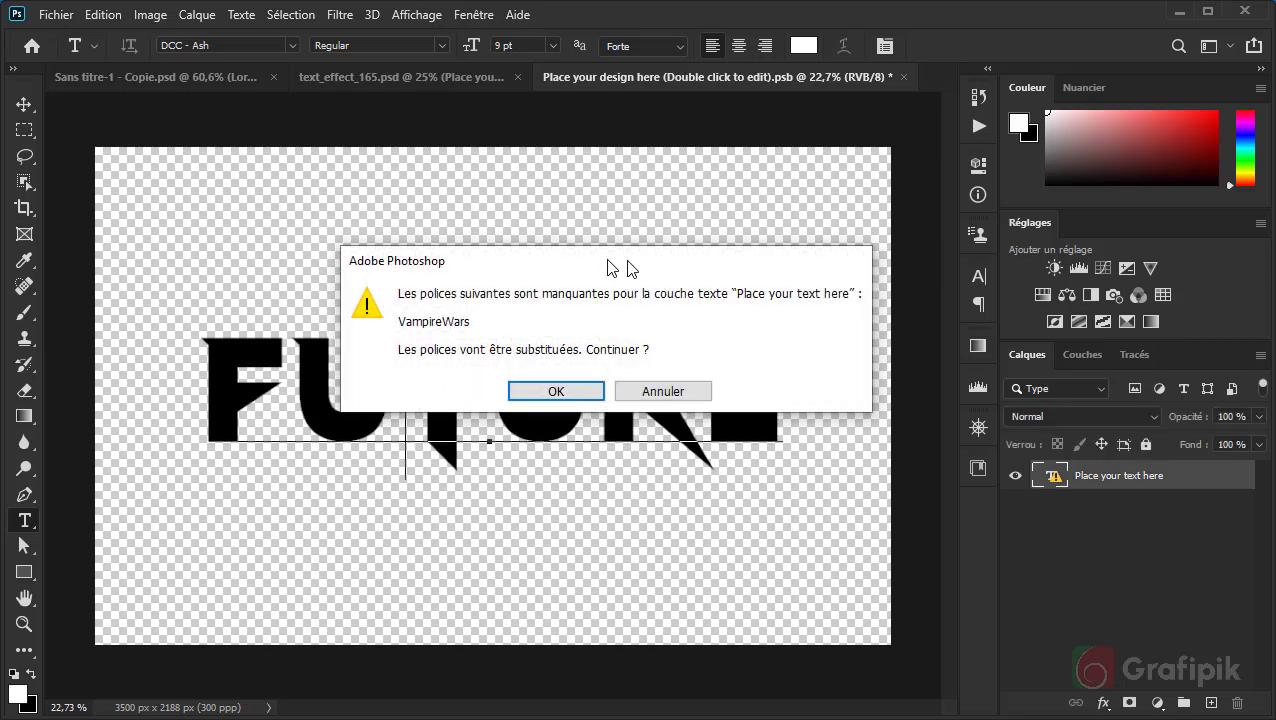
mouse_move(607, 268)
left_mouse_down()
mouse_move(595, 322)
mouse_move(524, 382)
mouse_move(612, 254)
left_mouse_up()
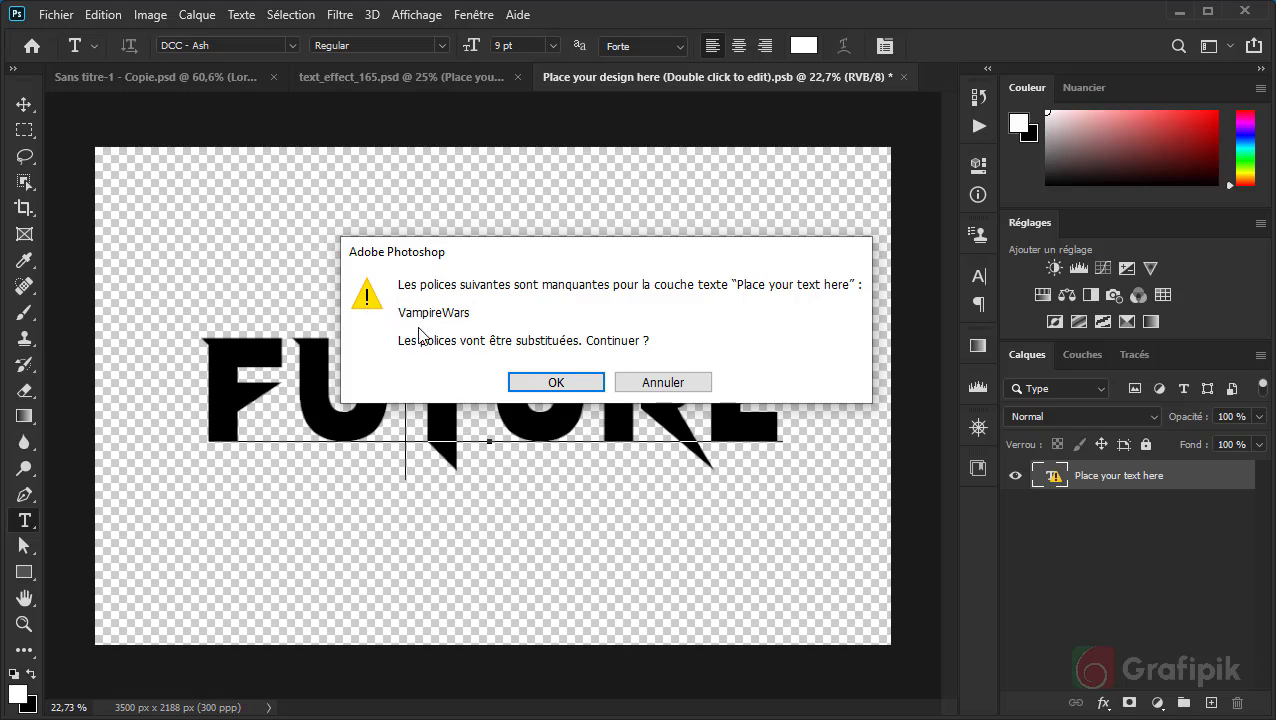
left_click_drag(556, 251, 581, 233)
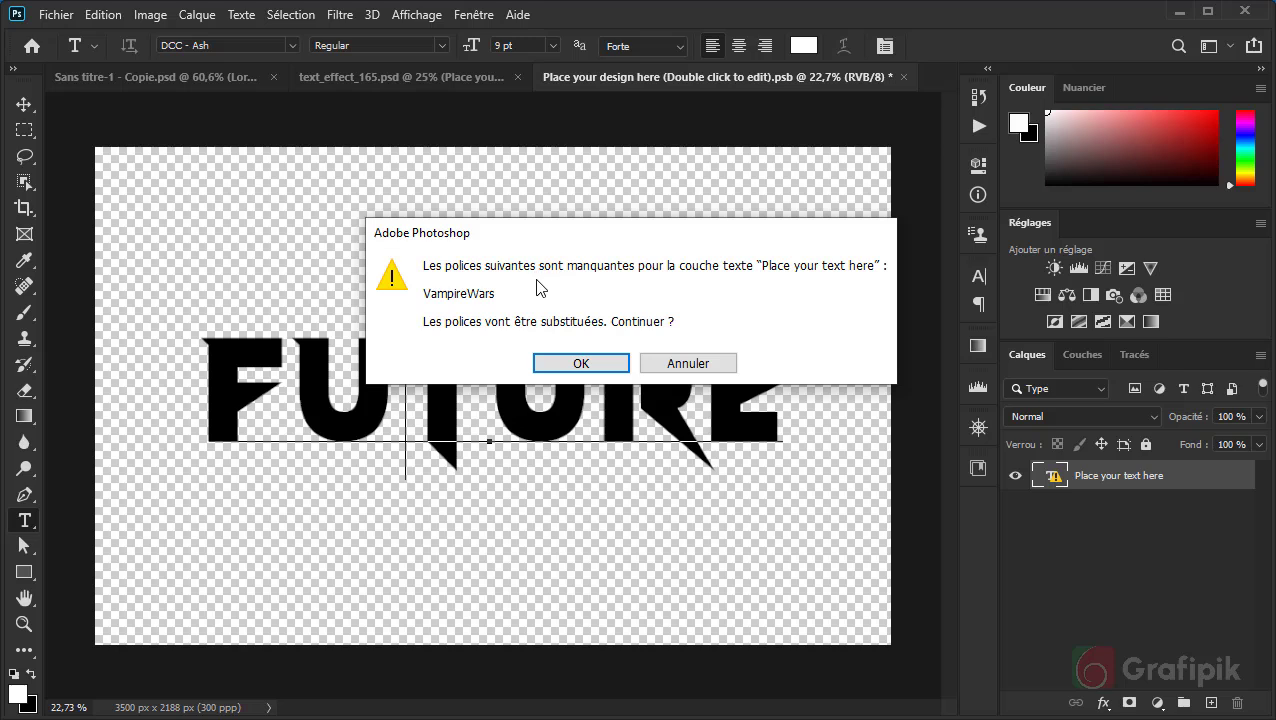
left_click(584, 366)
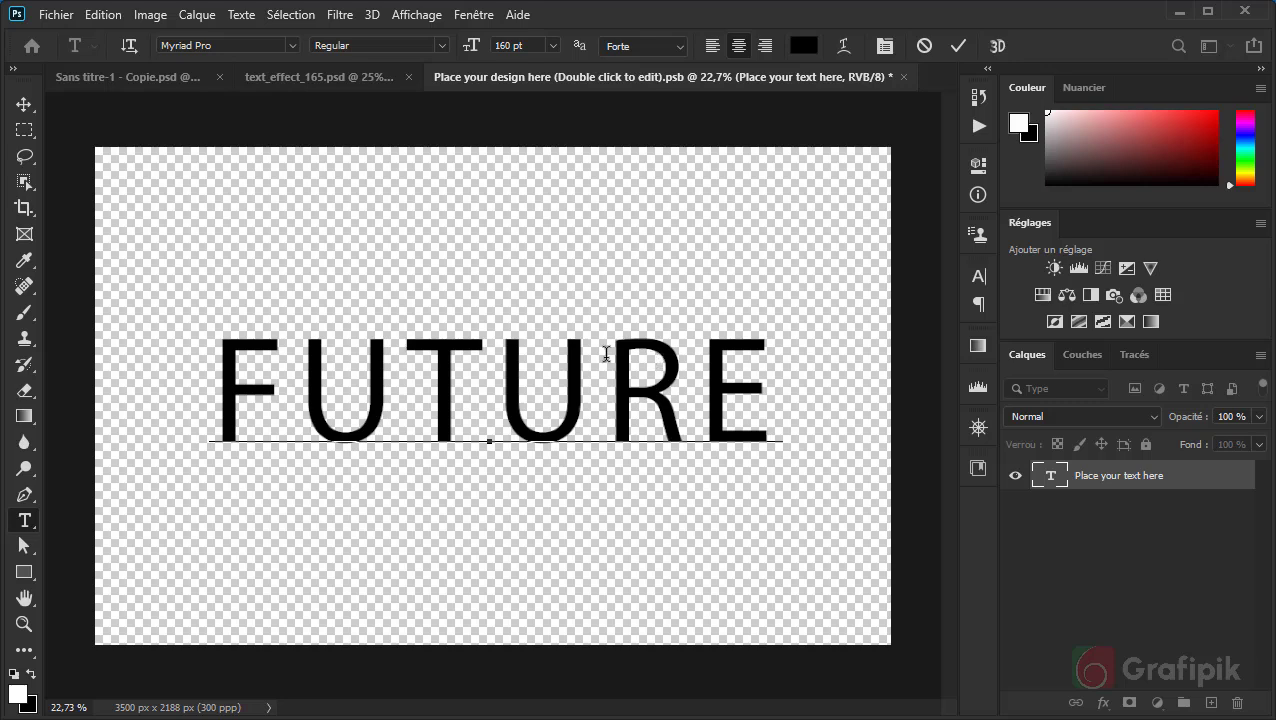
View the text_effect_165.psd document, return to Sans titre-1 - Copie.psd and add the text "Spéciale & Savoureux" beside the warped lines.
left_click(350, 76)
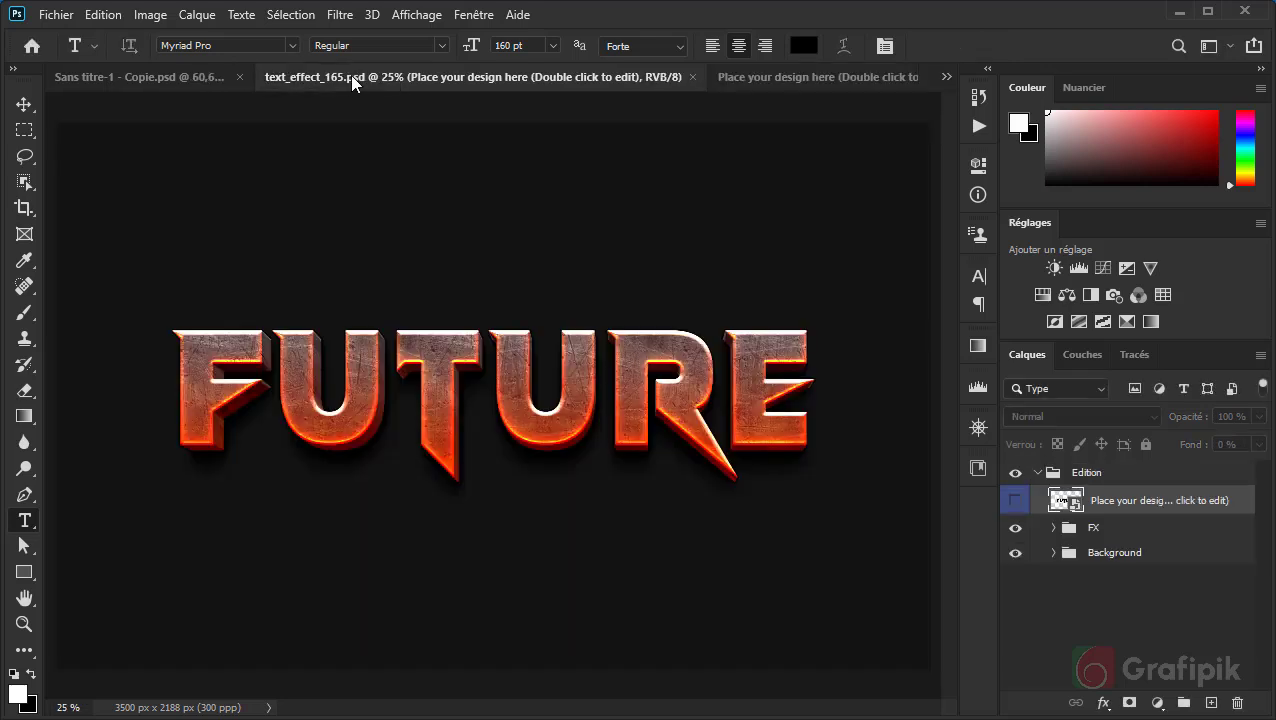
left_click(168, 75)
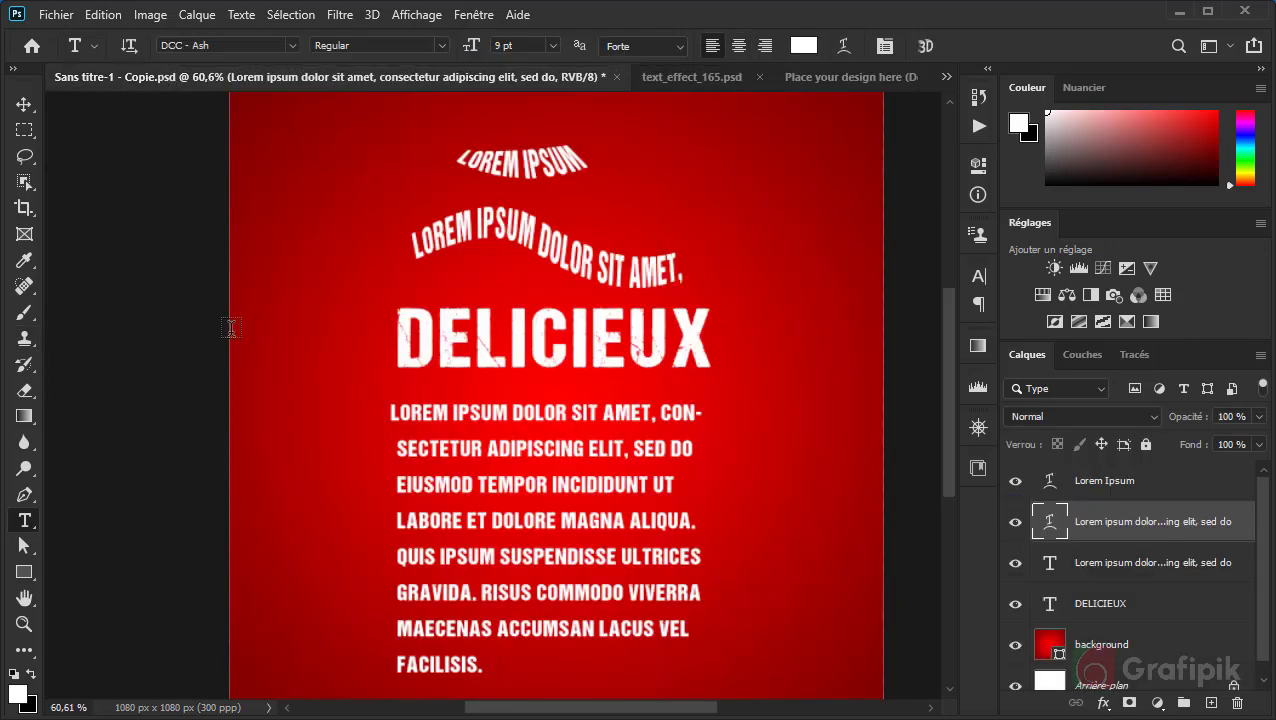
left_click(296, 206)
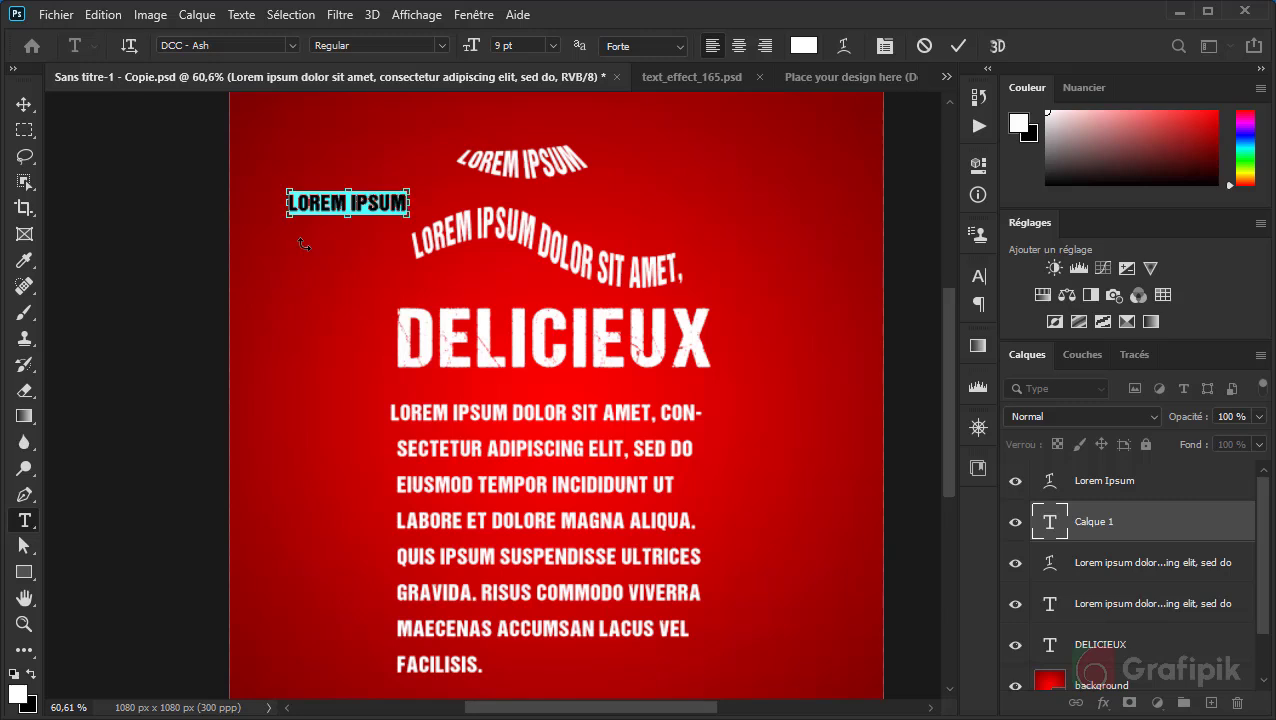
type("Spéciale & Savoureux")
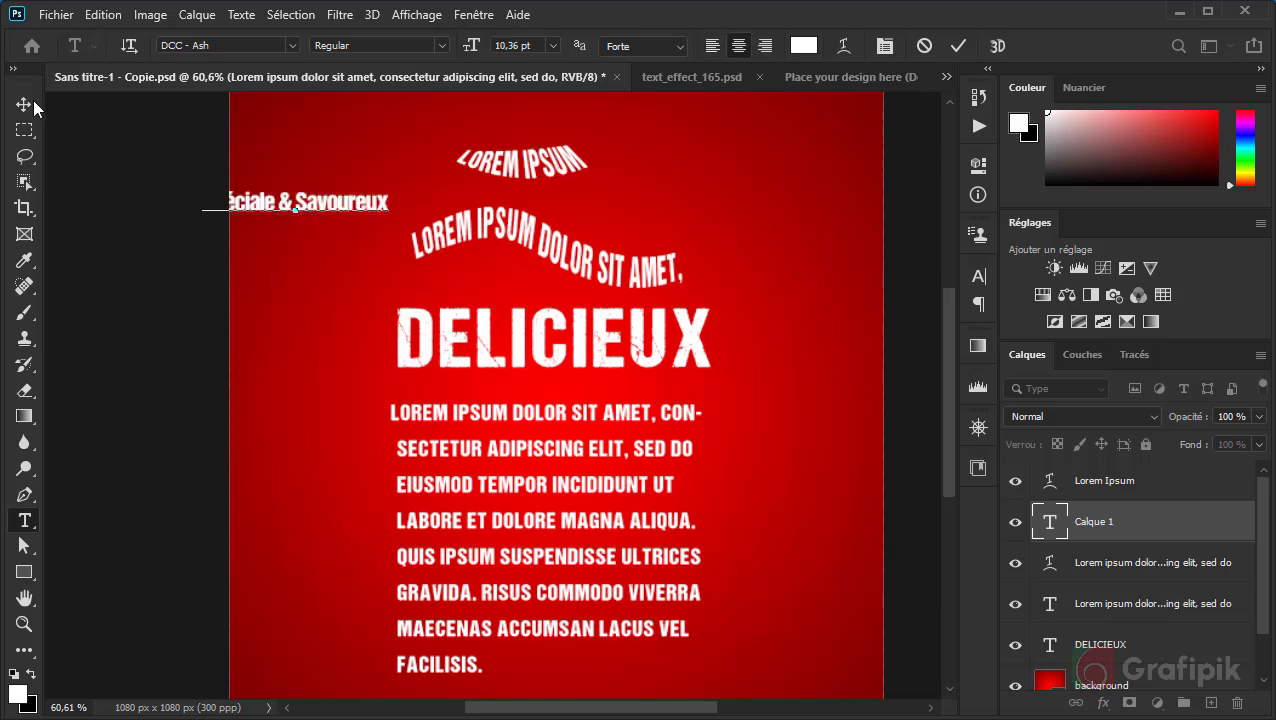
Move "Spéciale & Savoureux" directly above DELICIEUX, enlarge it to 16.58 pt, and shift the warped path text higher to make room.
left_click(23, 104)
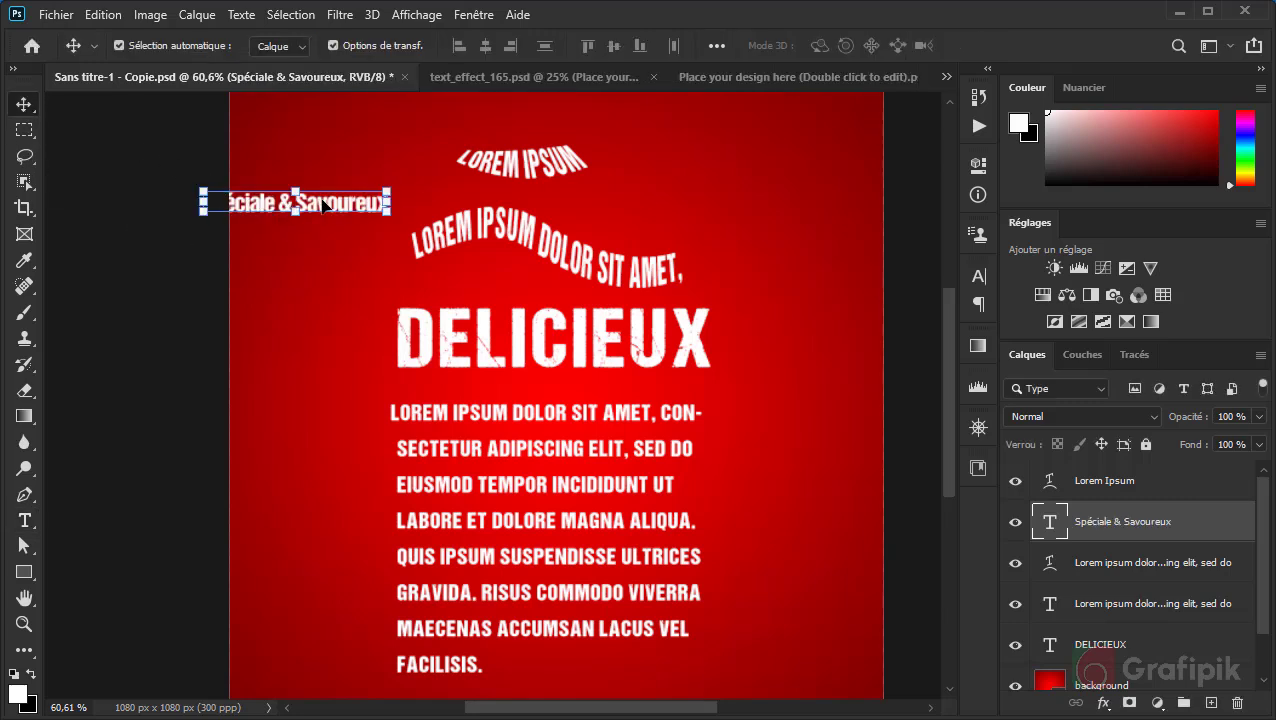
left_click_drag(324, 206, 521, 291)
left_click(562, 248)
left_click_drag(562, 248, 570, 208)
left_click_drag(560, 290, 711, 266)
key("ctrl+t")
left_click(24, 520)
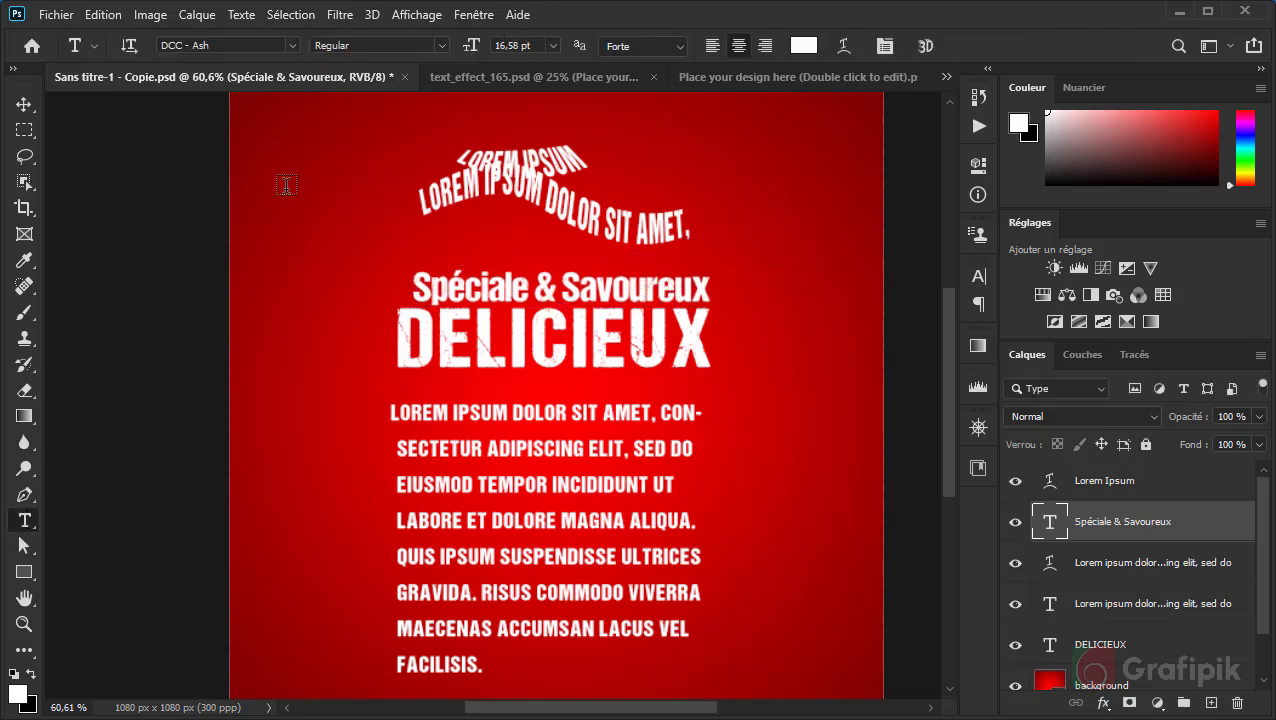
Set the "Spéciale & Savoureux" text in the Hey August font and colour it orange-yellow.
left_click(292, 45)
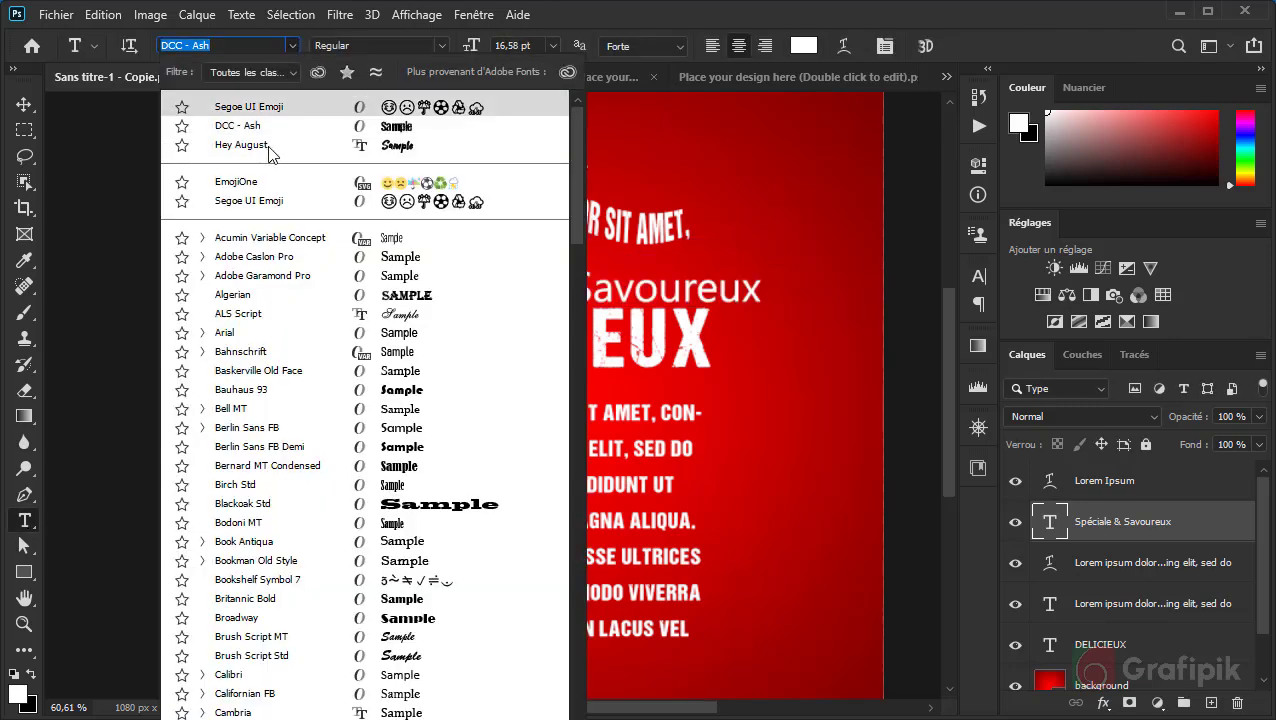
left_click(270, 147)
left_click(803, 45)
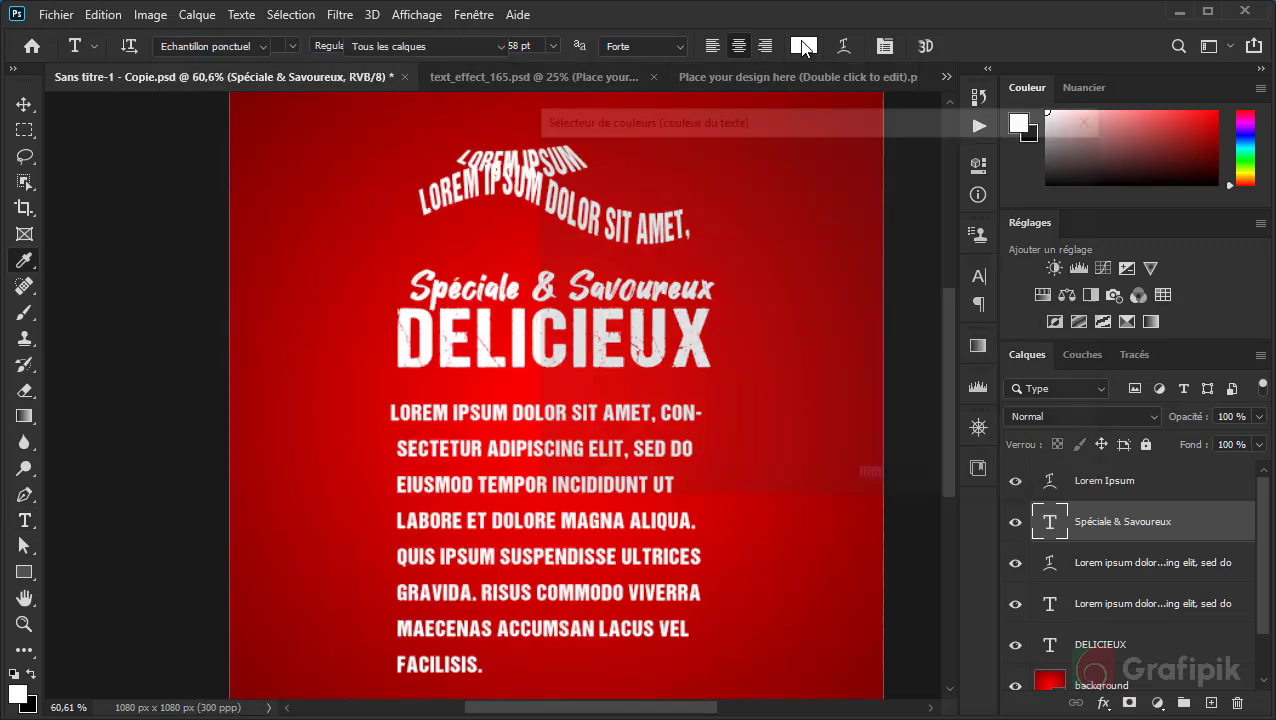
left_click_drag(817, 300, 817, 387)
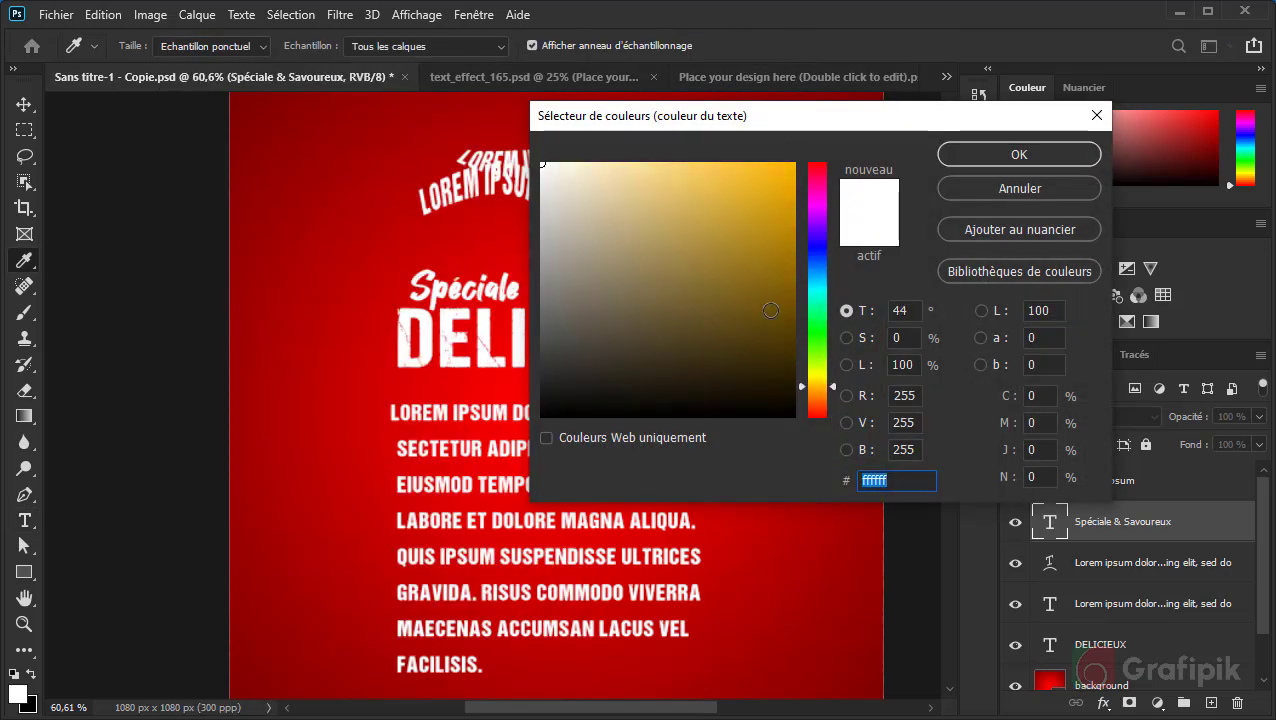
left_click(794, 189)
left_click(991, 154)
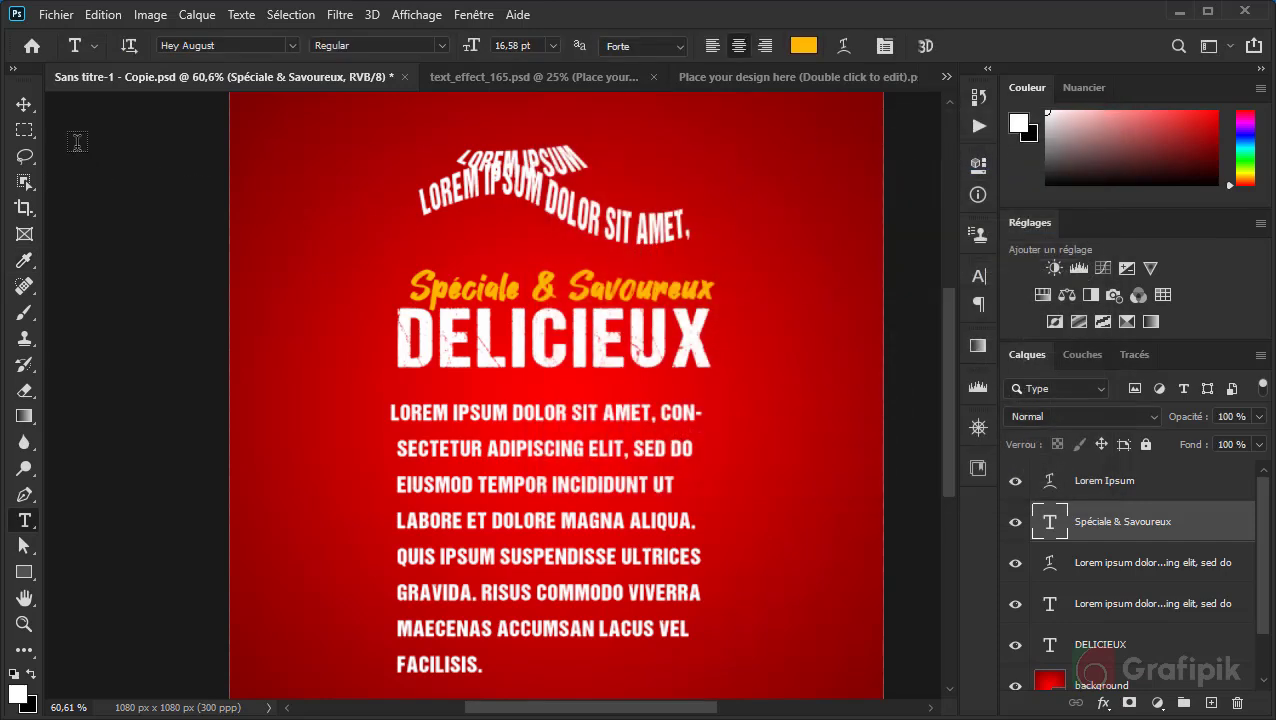
Scale "Spéciale & Savoureux" to about 109.87% and shift it down so it overlaps the upper edge of DELICIEUX.
left_click(22, 106)
scroll(610, 288, "up", 2, "alt")
left_click_drag(338, 324, 309, 340)
left_click_drag(495, 270, 504, 293)
key("Up")
key("Up")
key("Up")
key("Up")
key("Up")
key("Up")
key("Up")
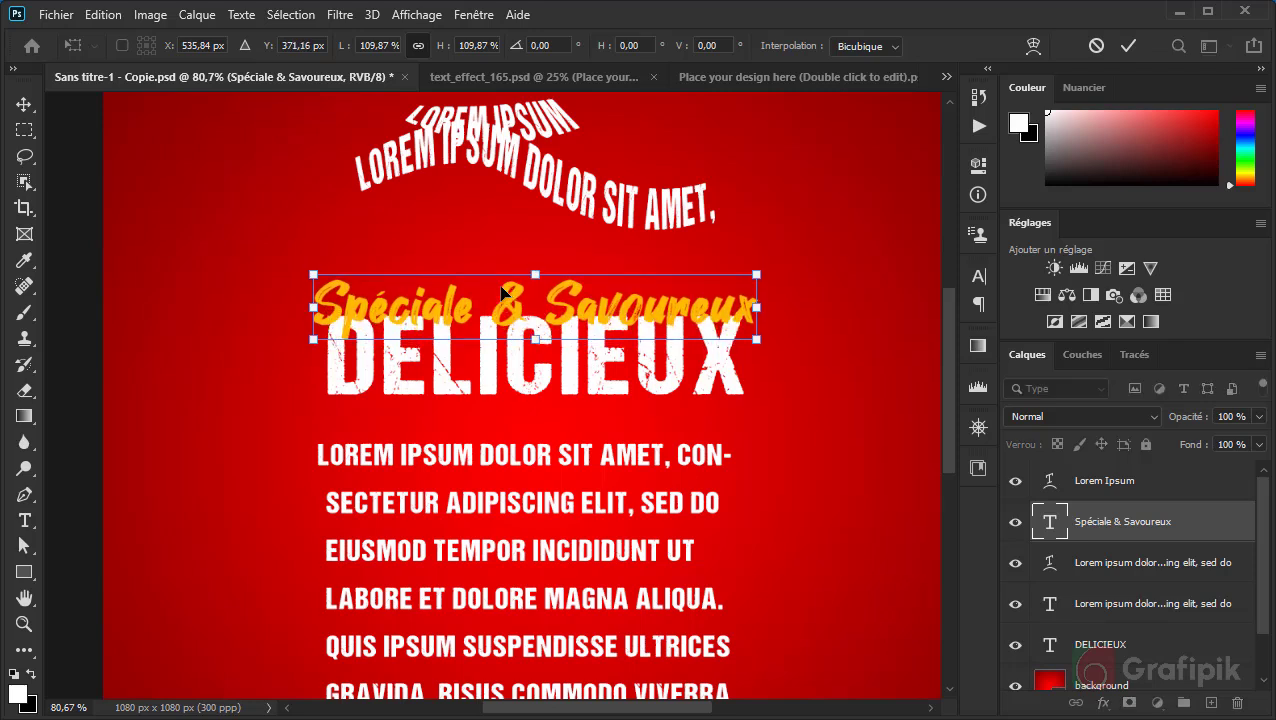
Add a layer mask to the DELICIEUX layer and load the letter shapes of "Spéciale & Savoureux" as a selection.
left_click(1097, 648)
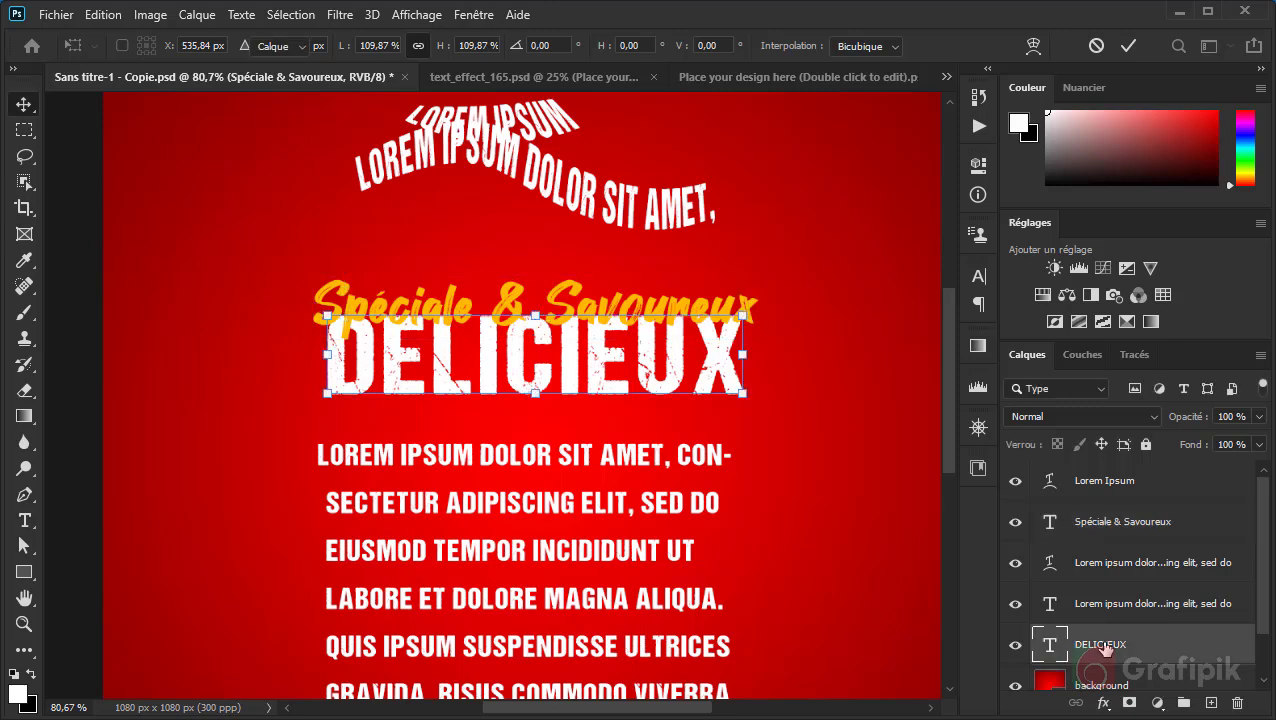
left_click(1129, 704)
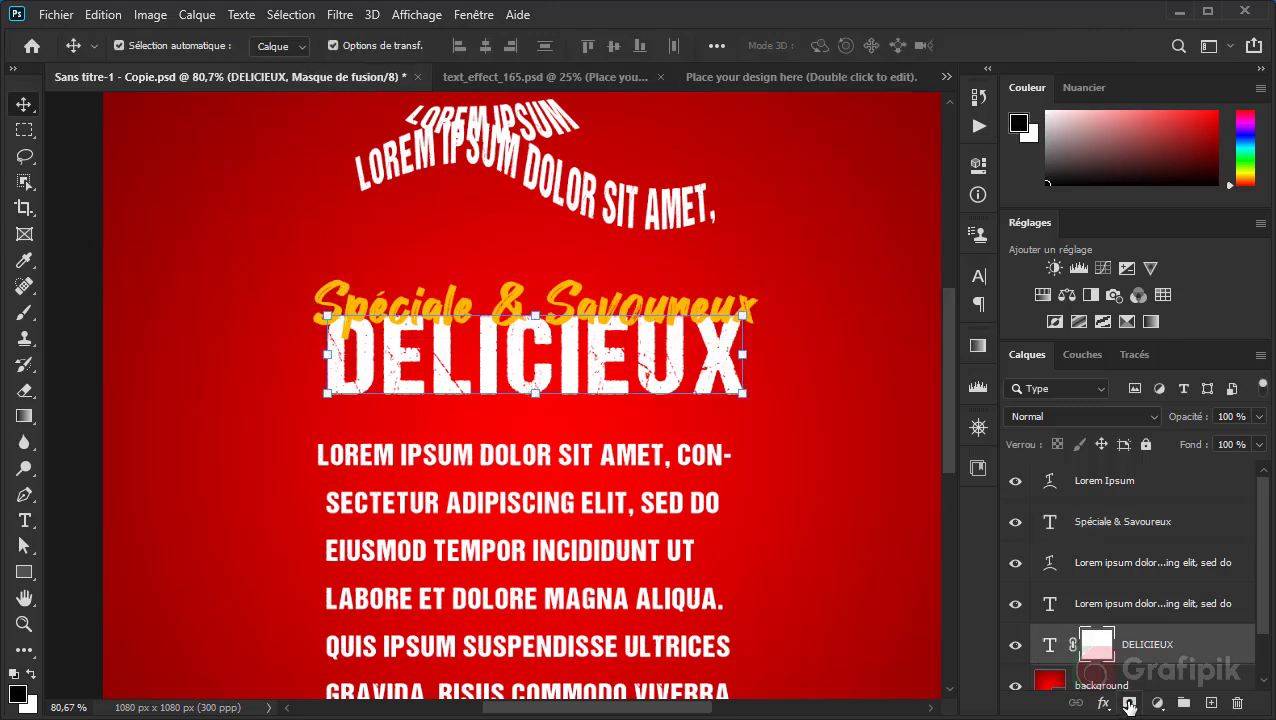
left_click(1130, 526)
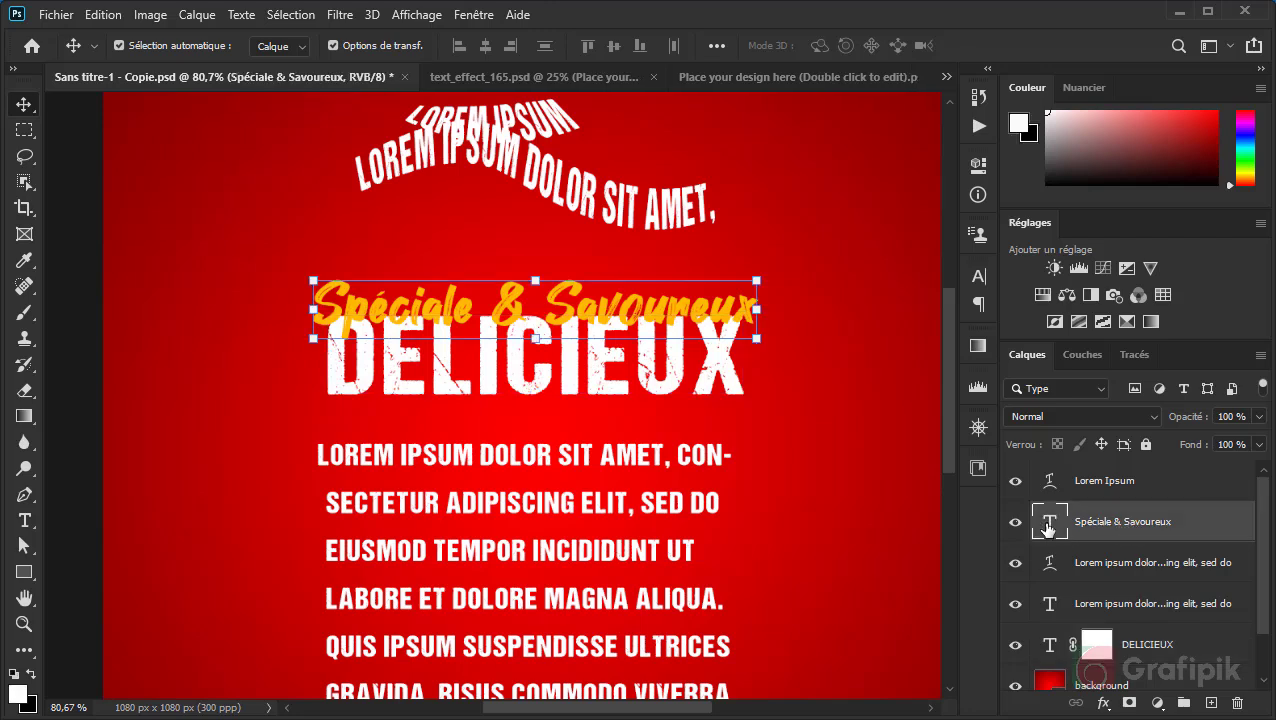
key("ctrl")
left_click(1052, 527, "ctrl")
scroll(617, 318, "up", 3)
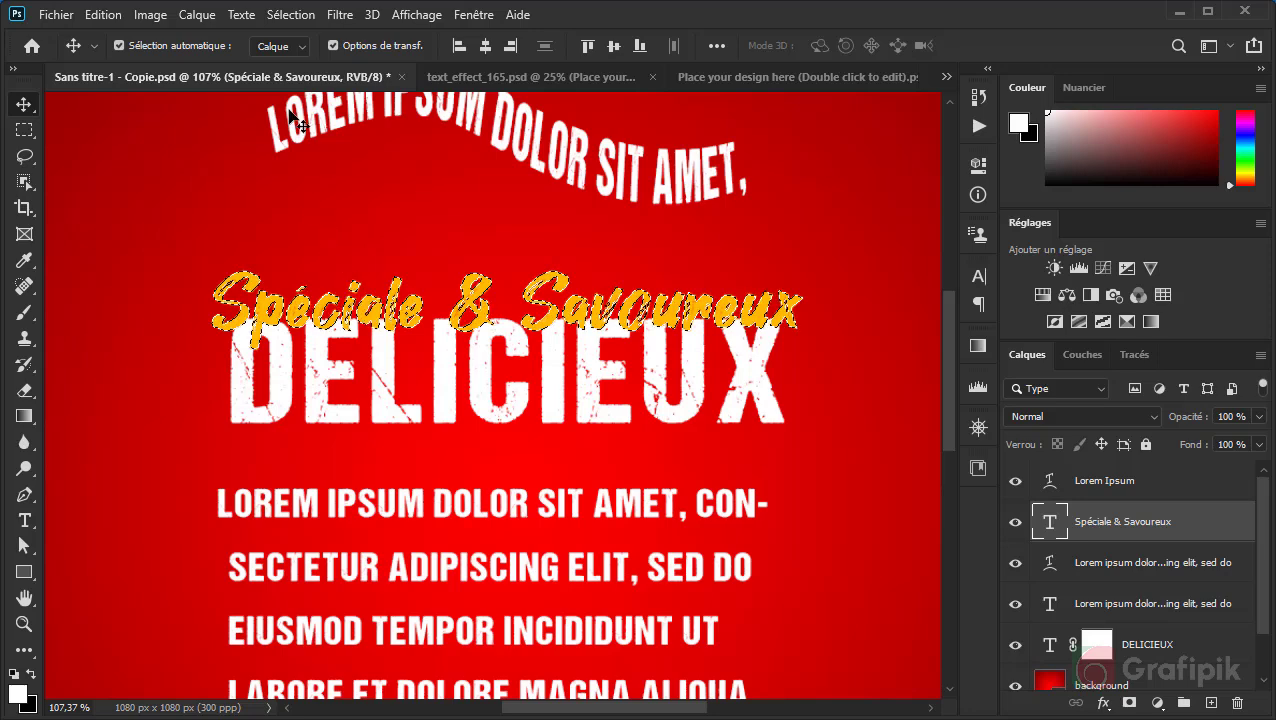
Expand the letter-shaped selection by 3 pixels.
left_click(294, 18)
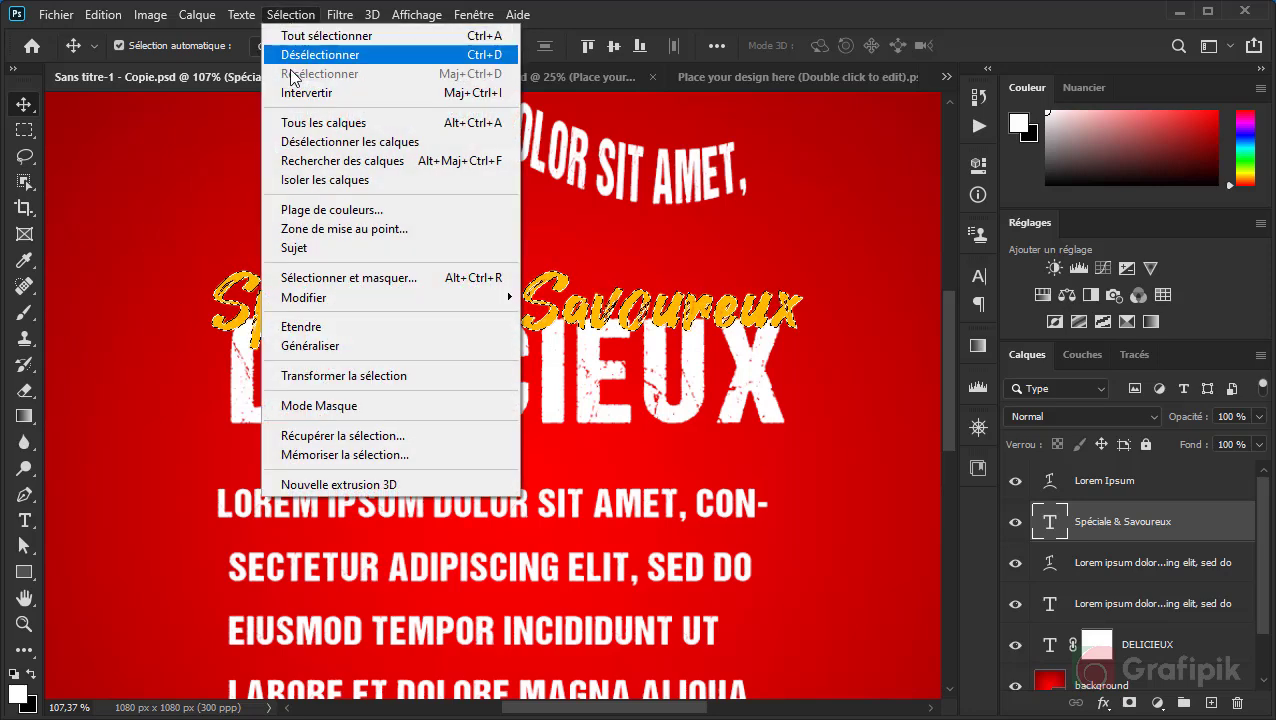
mouse_move(388, 300)
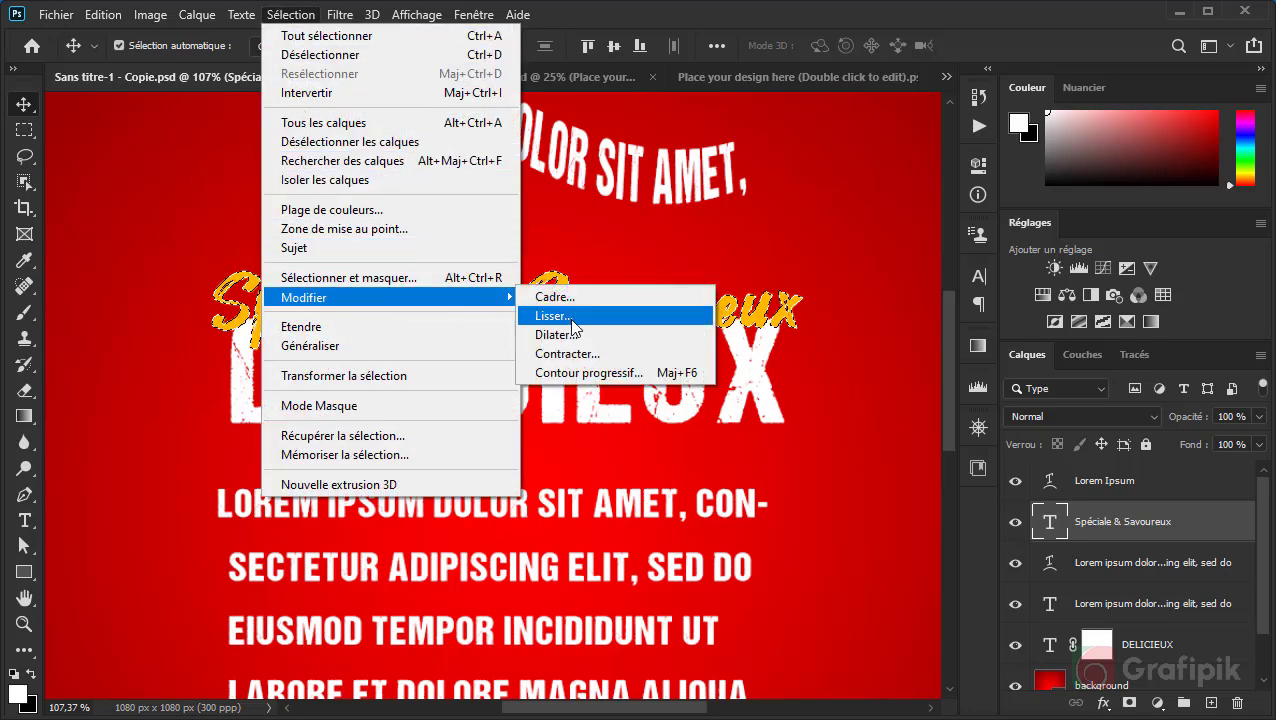
left_click(580, 343)
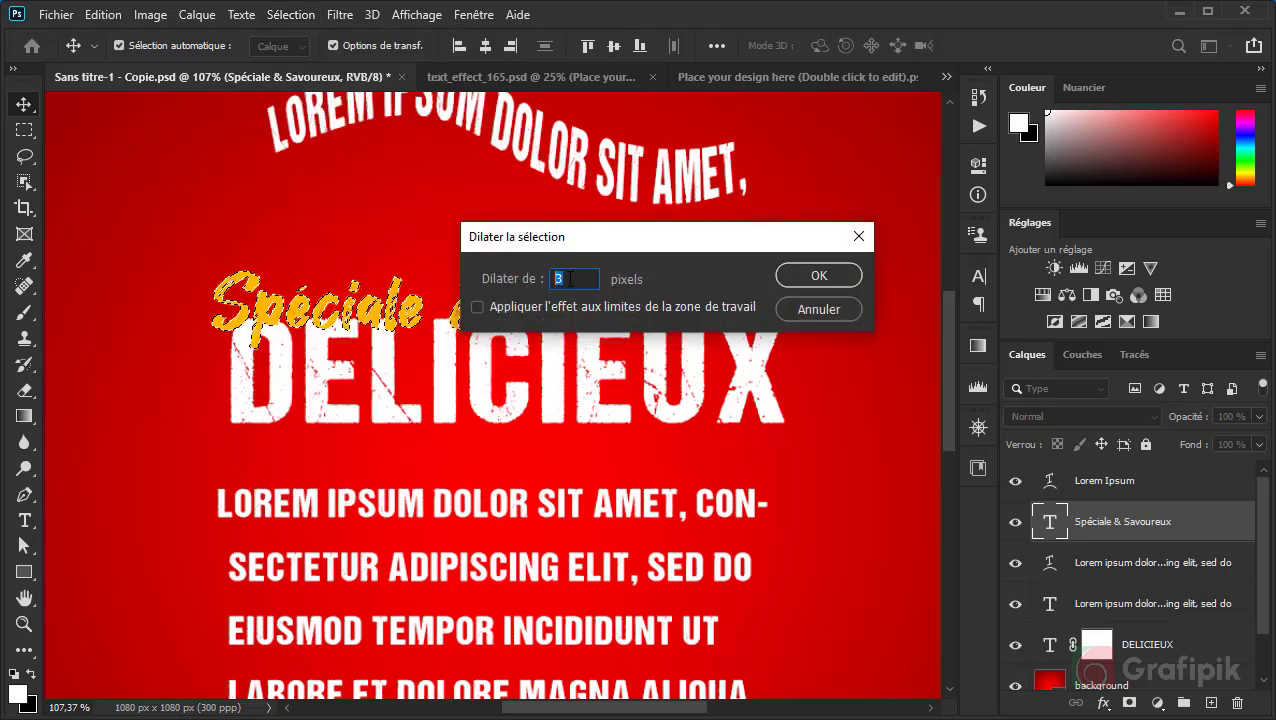
left_click(818, 277)
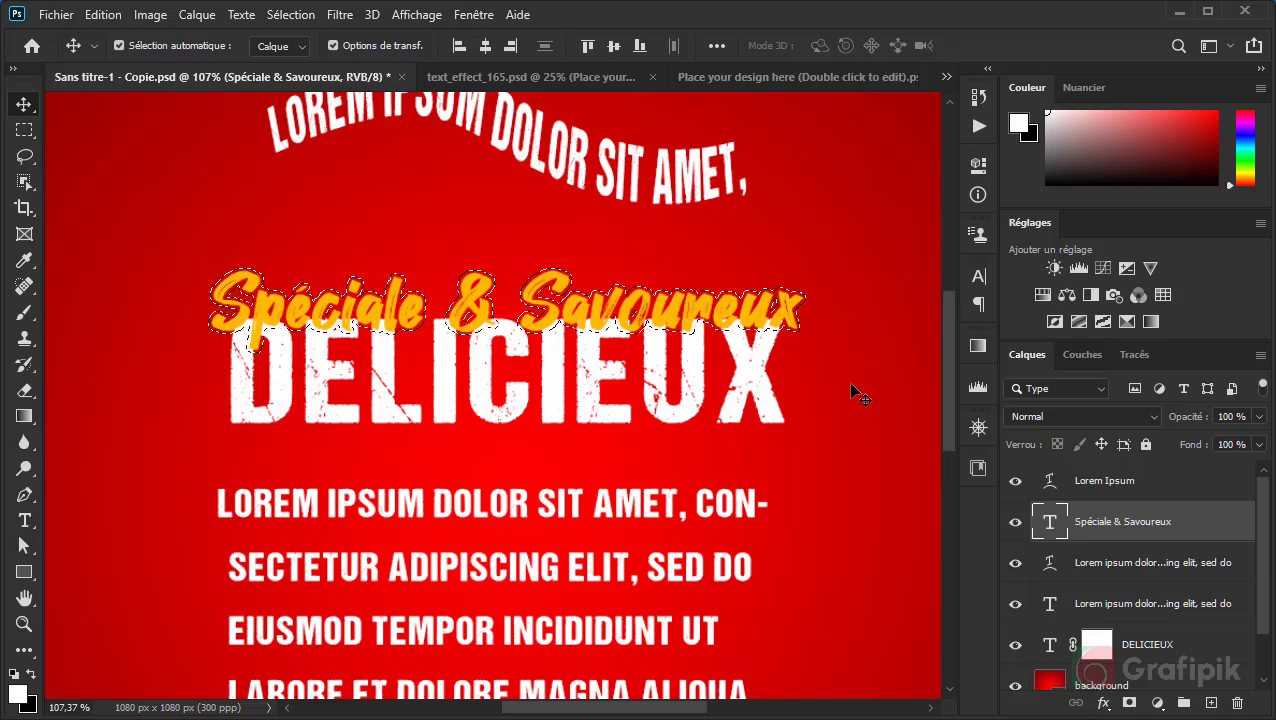
Paint black across the selection on the DELICIEUX mask with a hard 135 px brush, and clear the selection.
left_click(1097, 644)
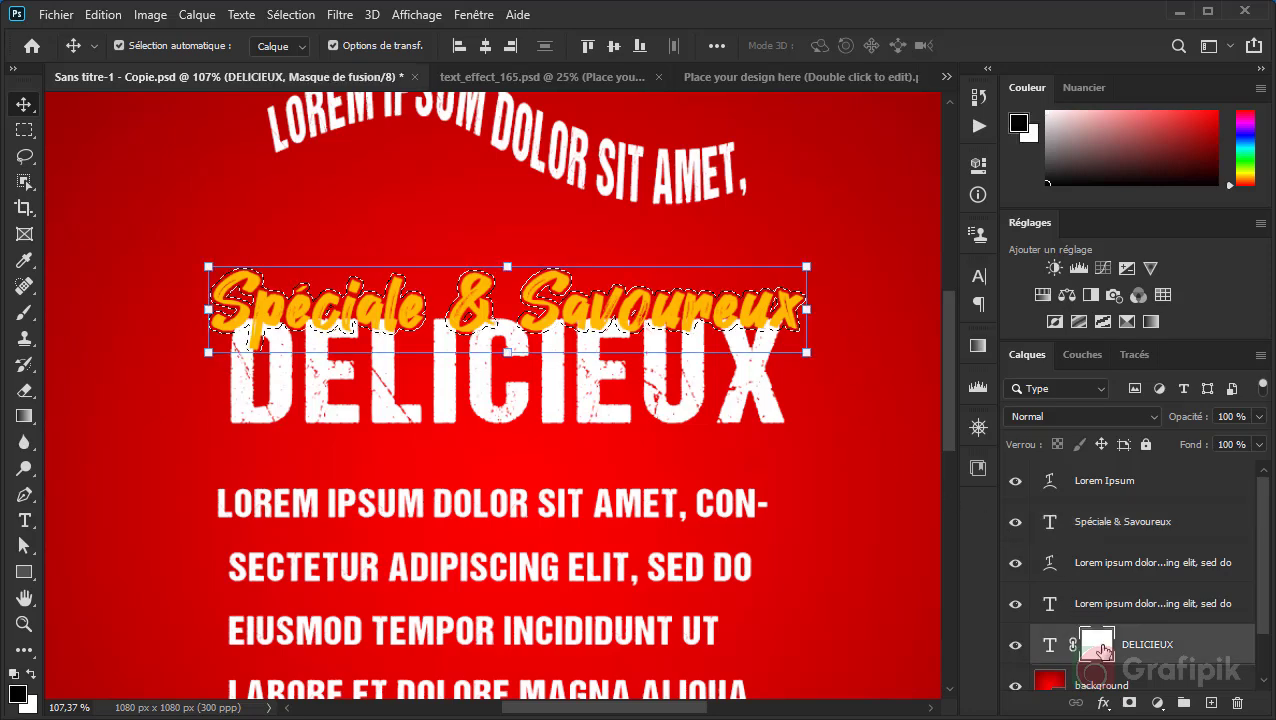
key("x")
left_click(24, 312)
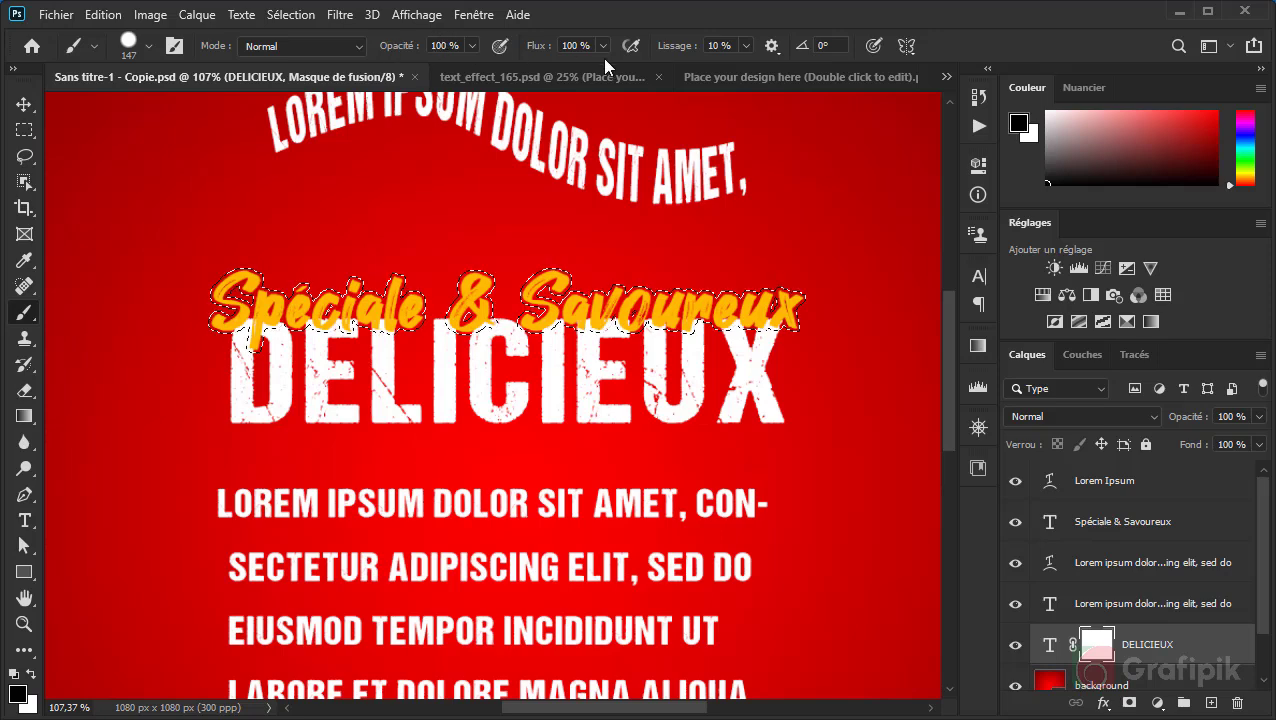
left_click_drag(194, 313, 165, 310)
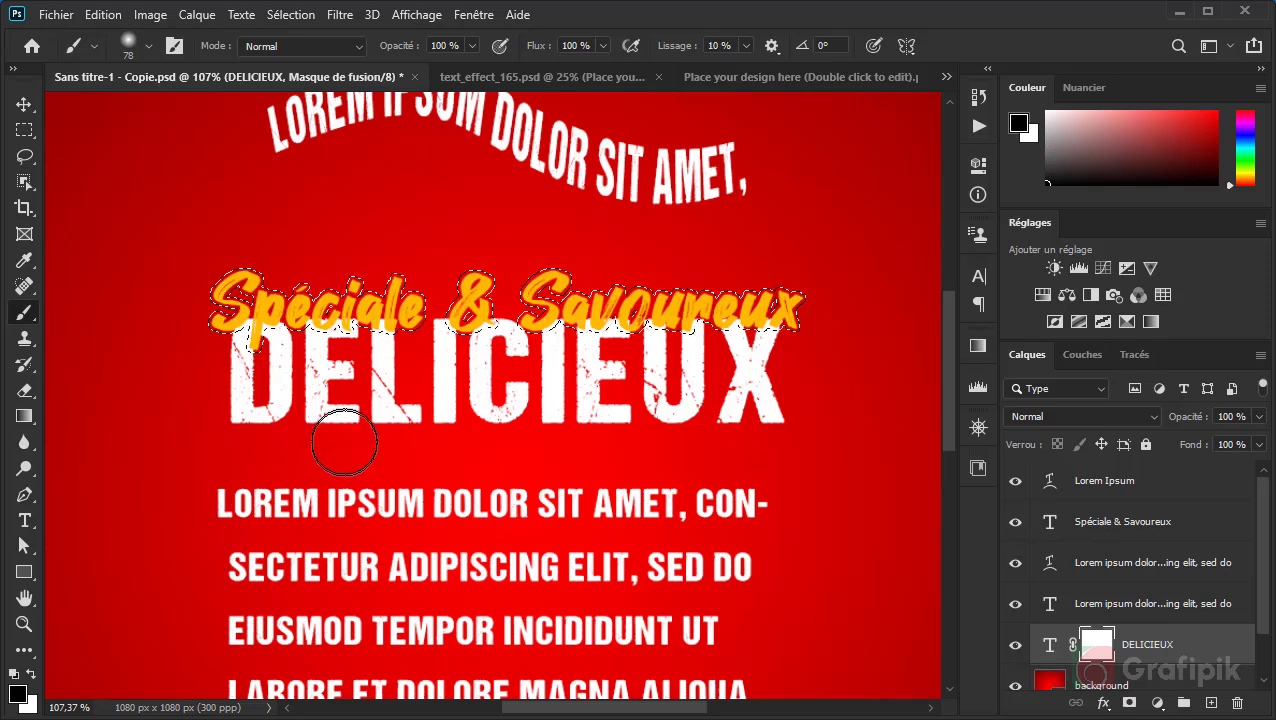
mouse_move(350, 424)
left_mouse_down()
mouse_move(487, 444)
mouse_move(328, 437)
mouse_move(505, 440)
mouse_move(350, 430)
mouse_move(445, 427)
mouse_move(358, 424)
mouse_move(427, 425)
mouse_move(381, 416)
mouse_move(356, 199)
mouse_move(378, 700)
mouse_move(345, 440)
mouse_move(362, 700)
mouse_move(346, 593)
left_mouse_up()
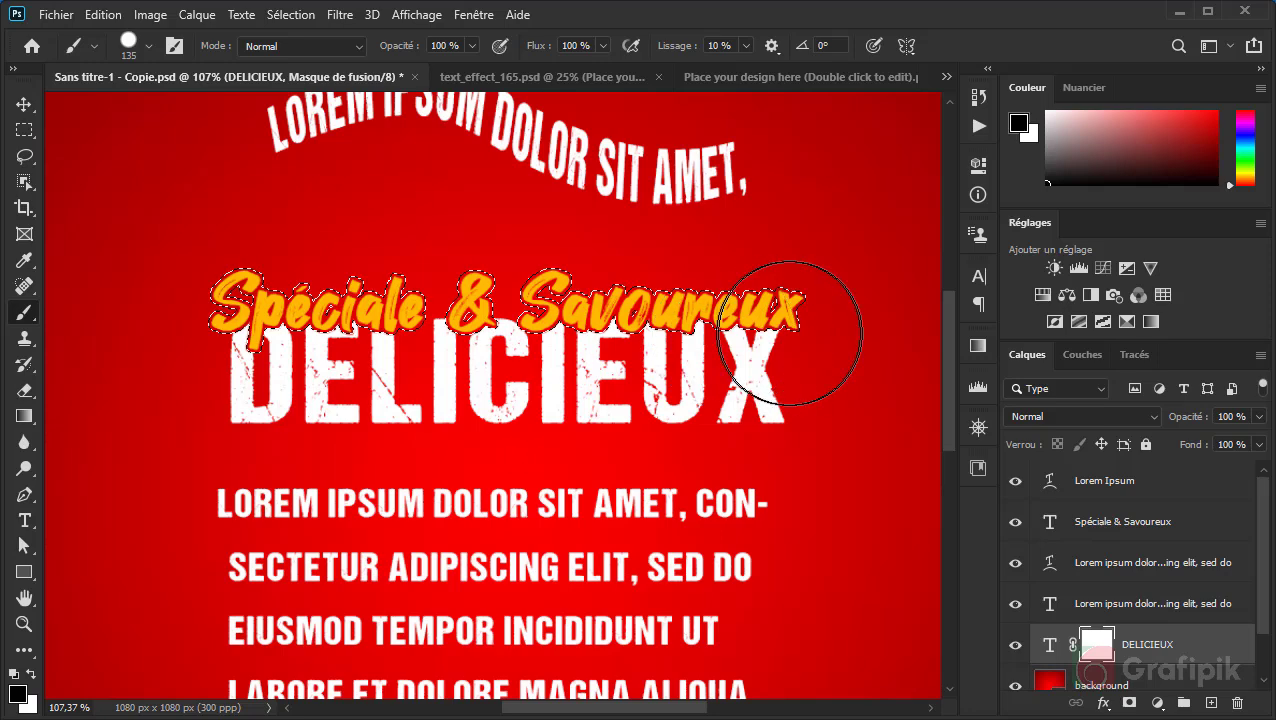
mouse_move(193, 325)
left_mouse_down()
mouse_move(305, 302)
mouse_move(702, 332)
left_mouse_up()
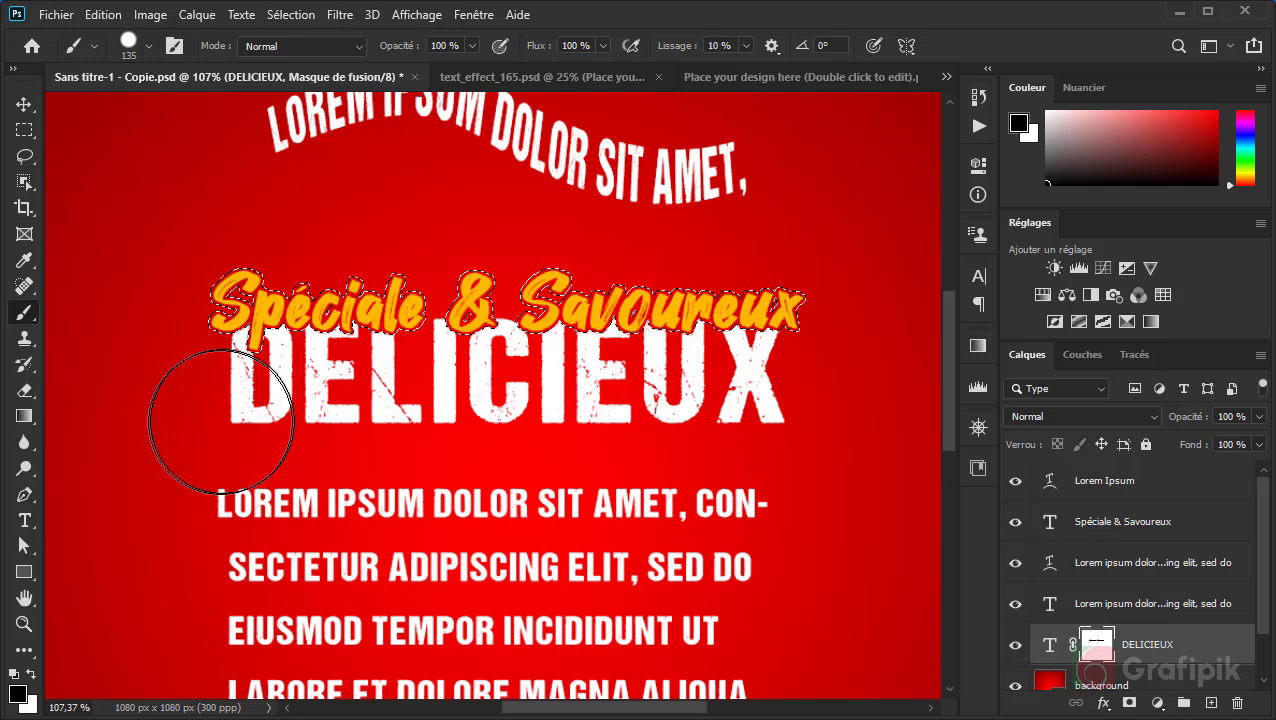
left_click(293, 16)
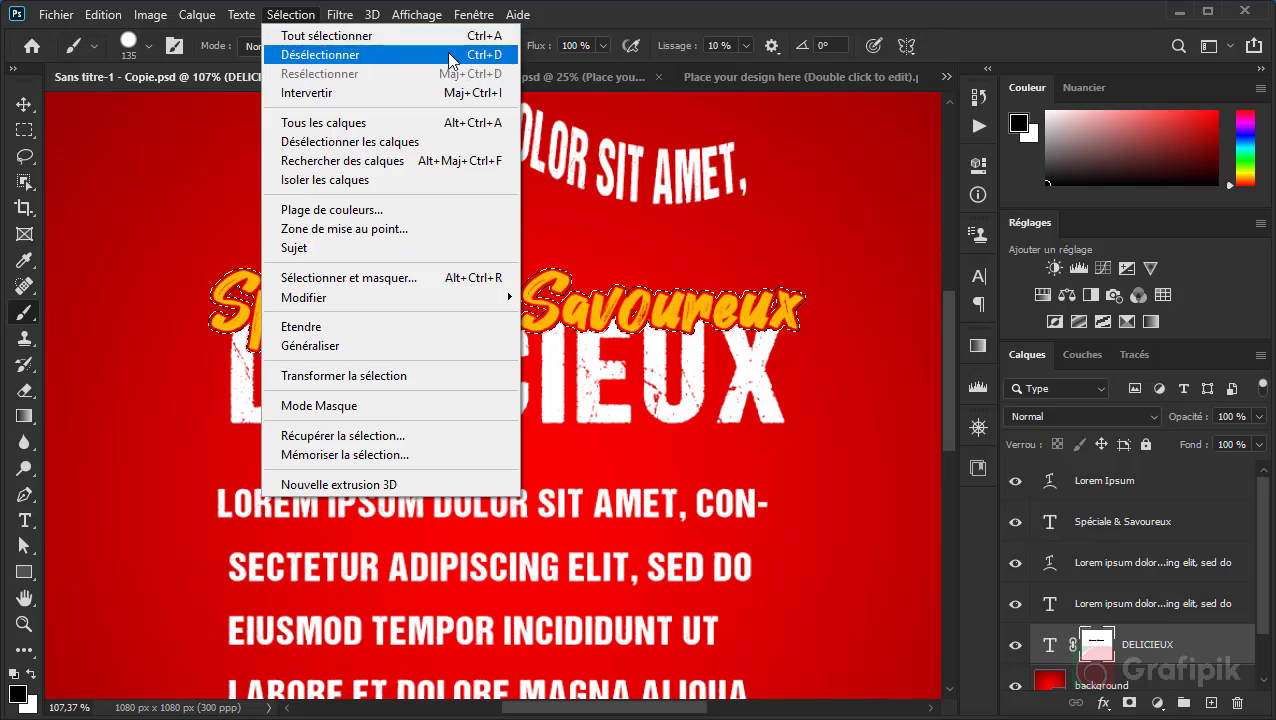
left_click(393, 61)
scroll(400, 370, "down", 1)
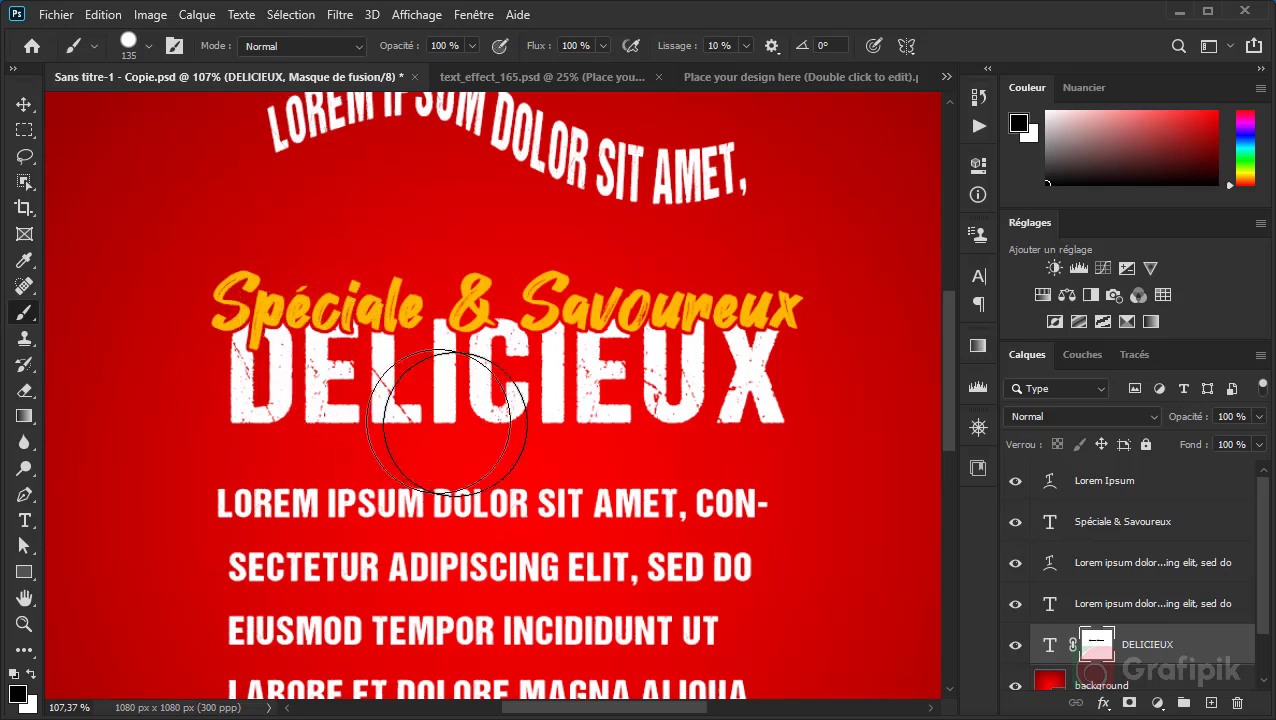
scroll(380, 370, "down", 3)
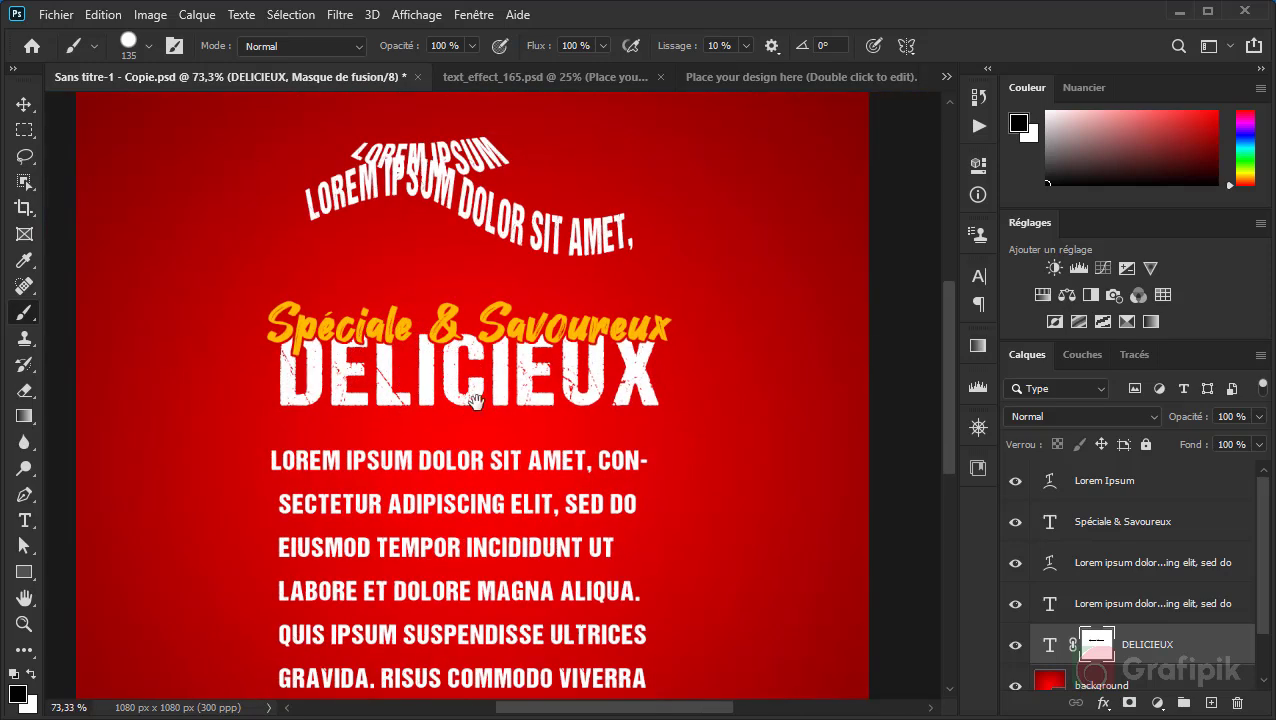